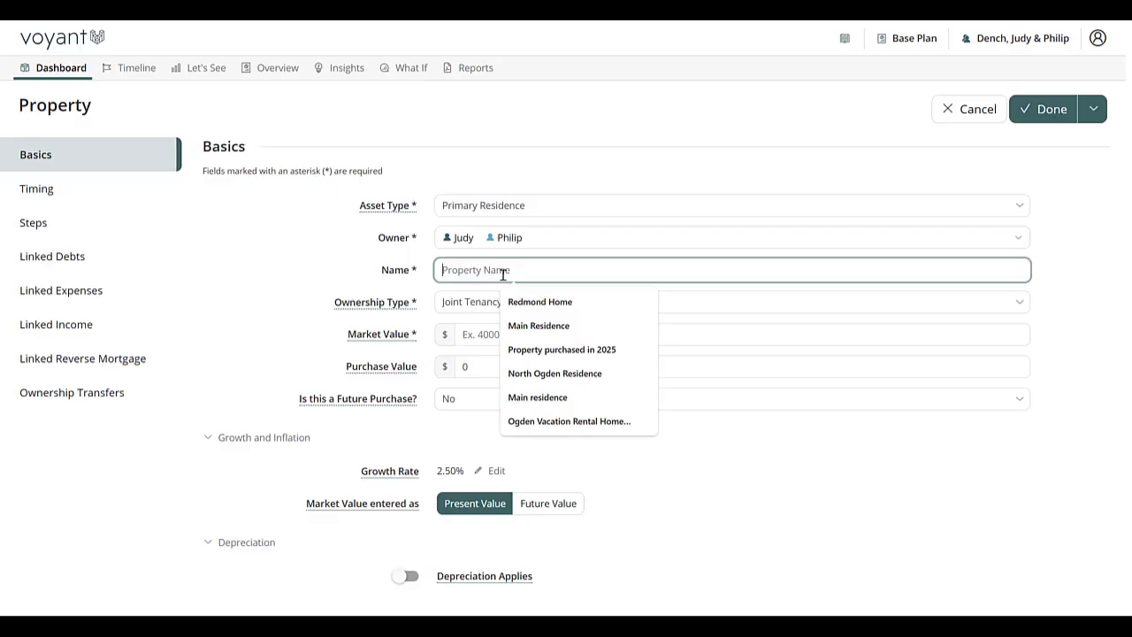
# Step: Name the property Main Residence
pyautogui.click(582, 325)
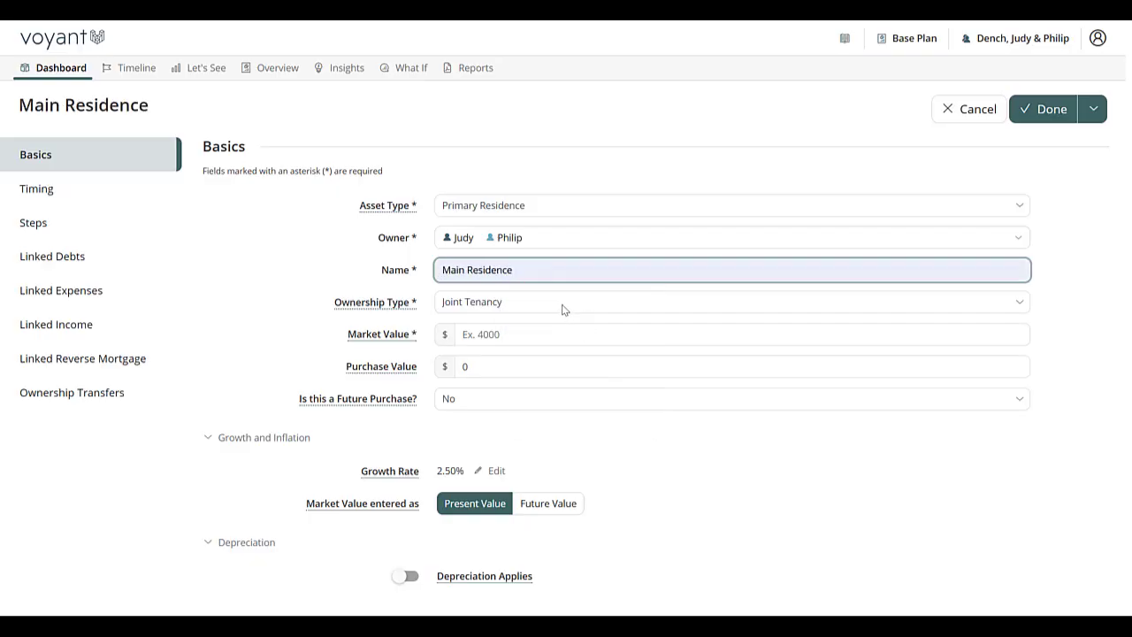
pyautogui.click(564, 309)
pyautogui.click(561, 307)
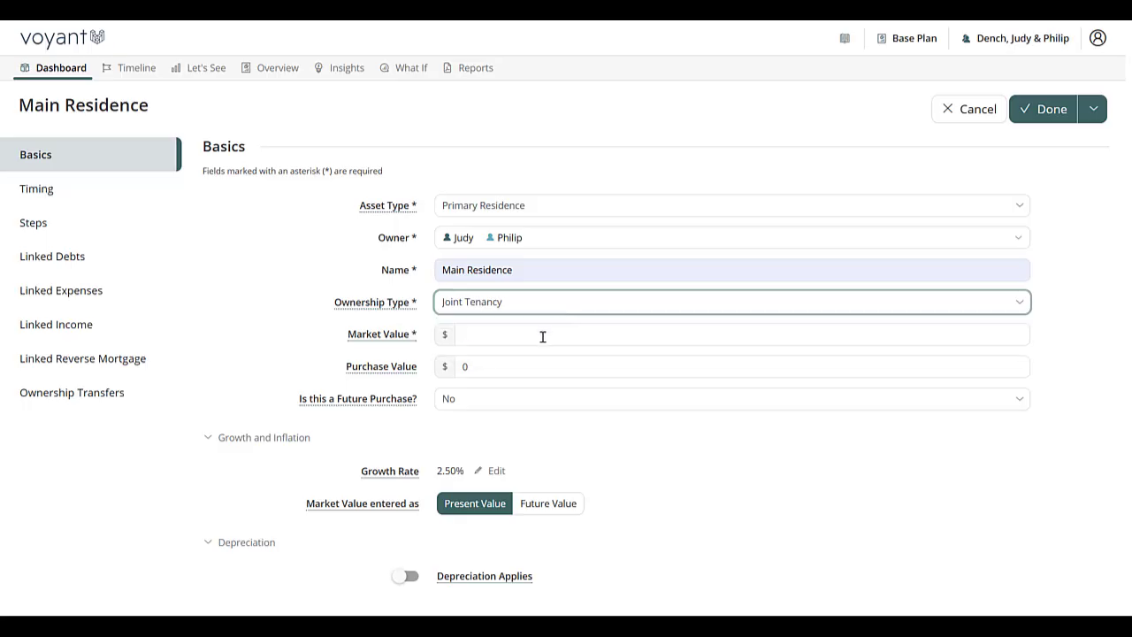
# Step: Set the property's market value to 850,000
pyautogui.click(547, 334)
pyautogui.write('85')
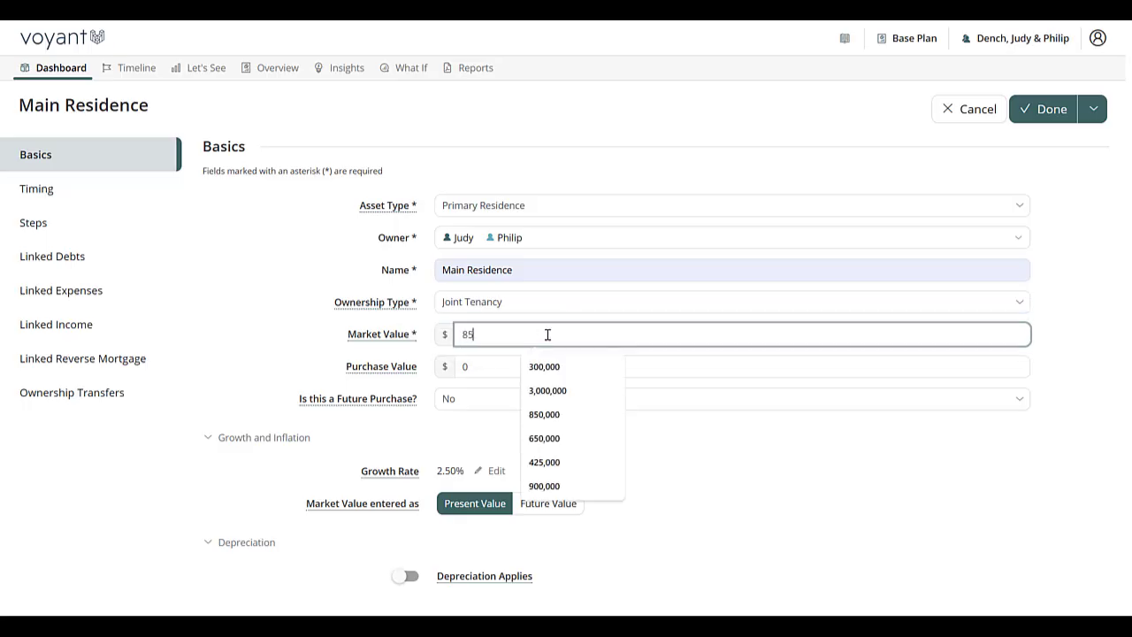
pyautogui.write('0,000')
# Step: Set the purchase value to 780,000 and answer No to whether this is a future purchase
pyautogui.click(497, 363)
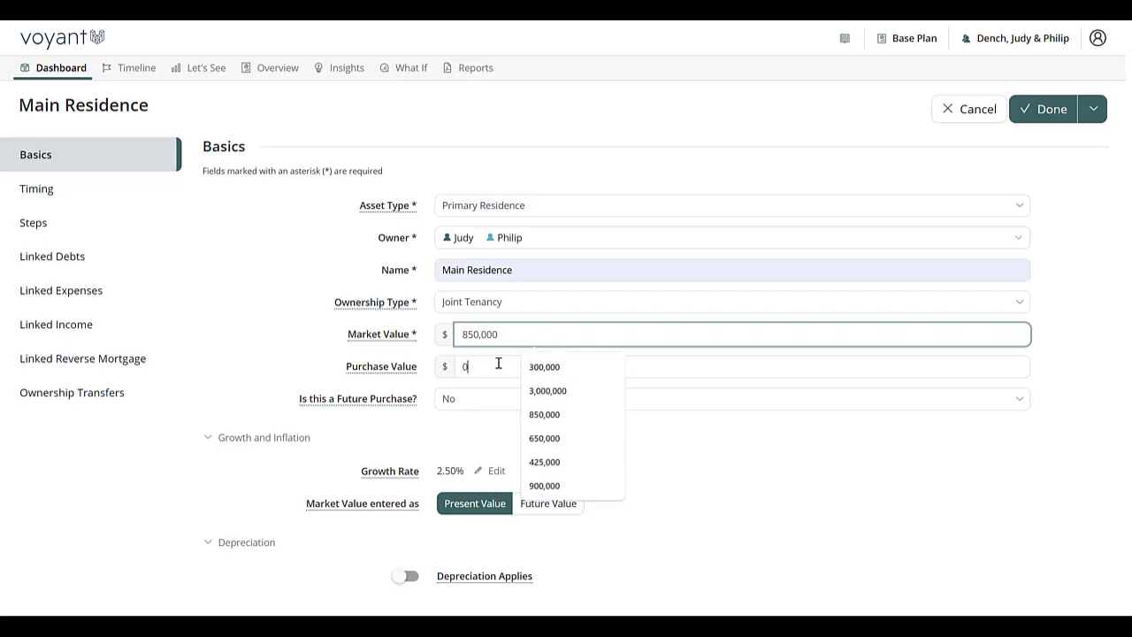
pyautogui.write('780,')
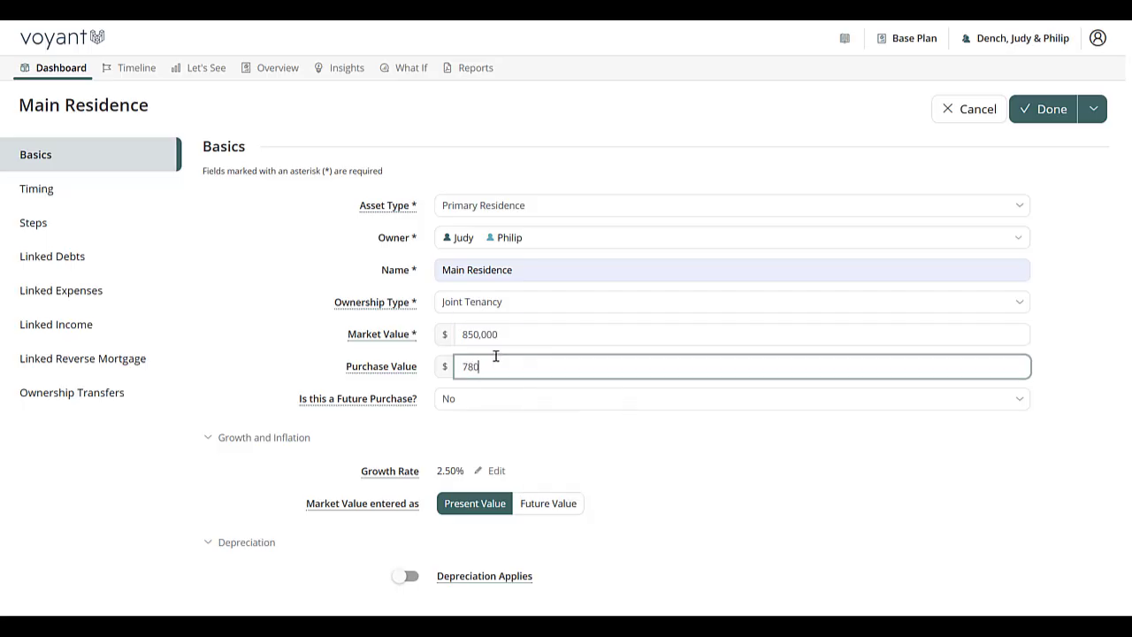
pyautogui.write('000')
pyautogui.click(480, 404)
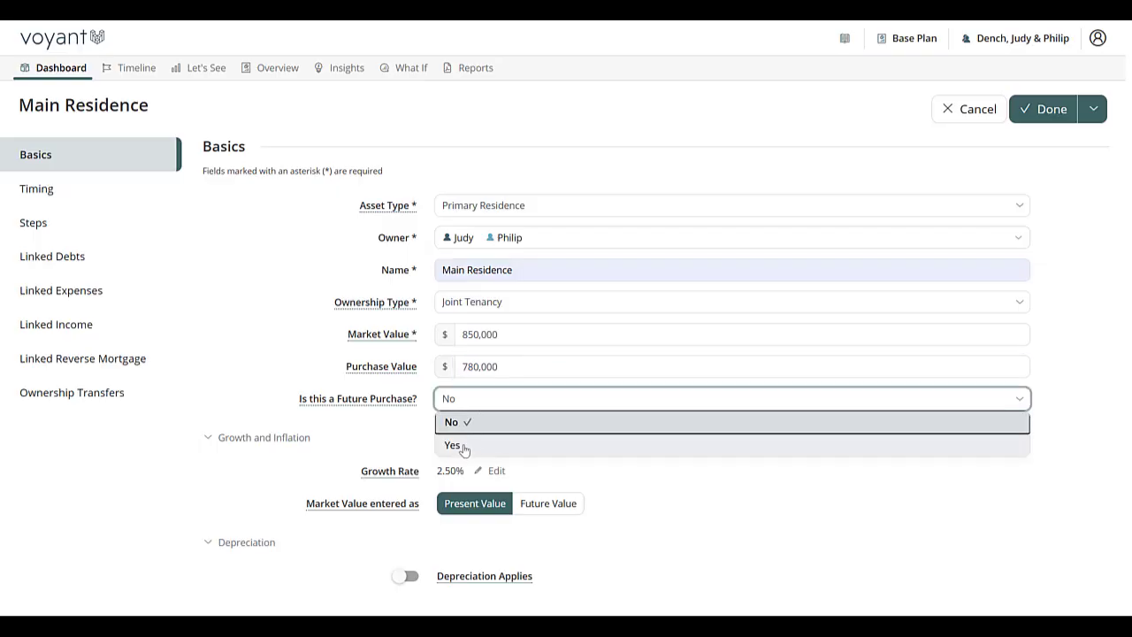
pyautogui.click(487, 425)
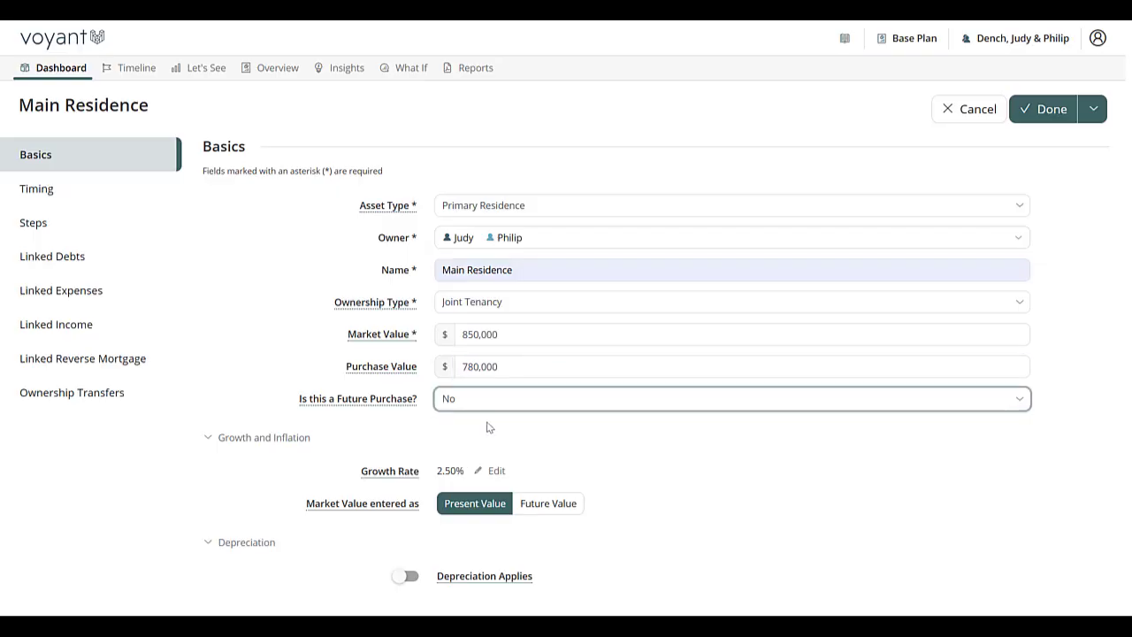
# Step: Open the help window for the Owner field and read its About and Watch information
pyautogui.click(381, 208)
pyautogui.click(383, 210)
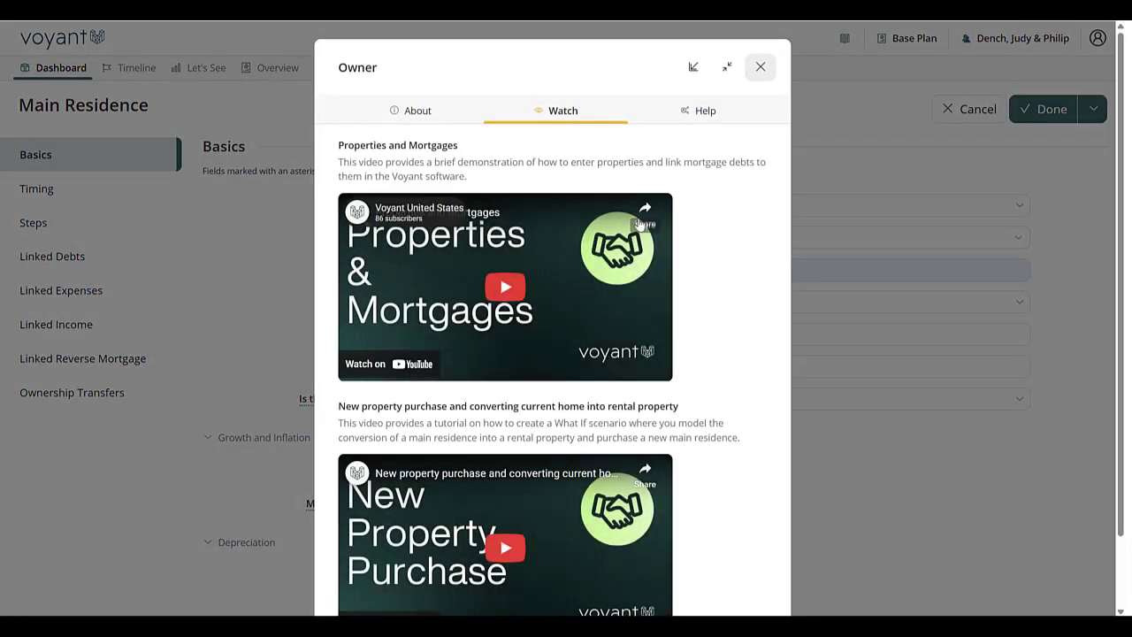
pyautogui.scroll(-1, 756, 427)
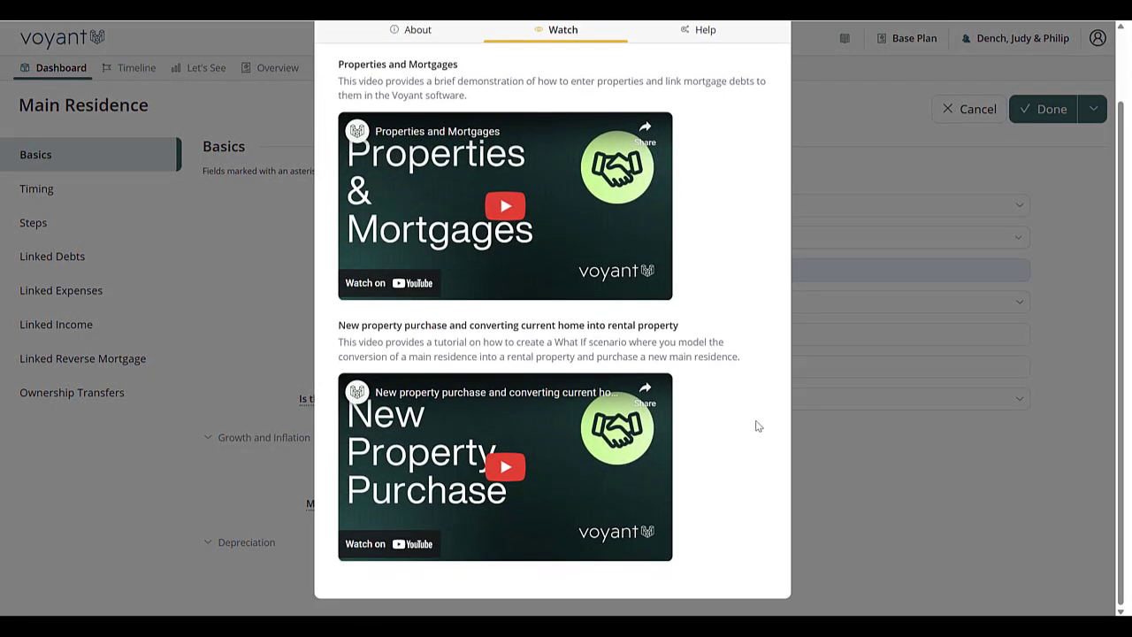
pyautogui.click(410, 36)
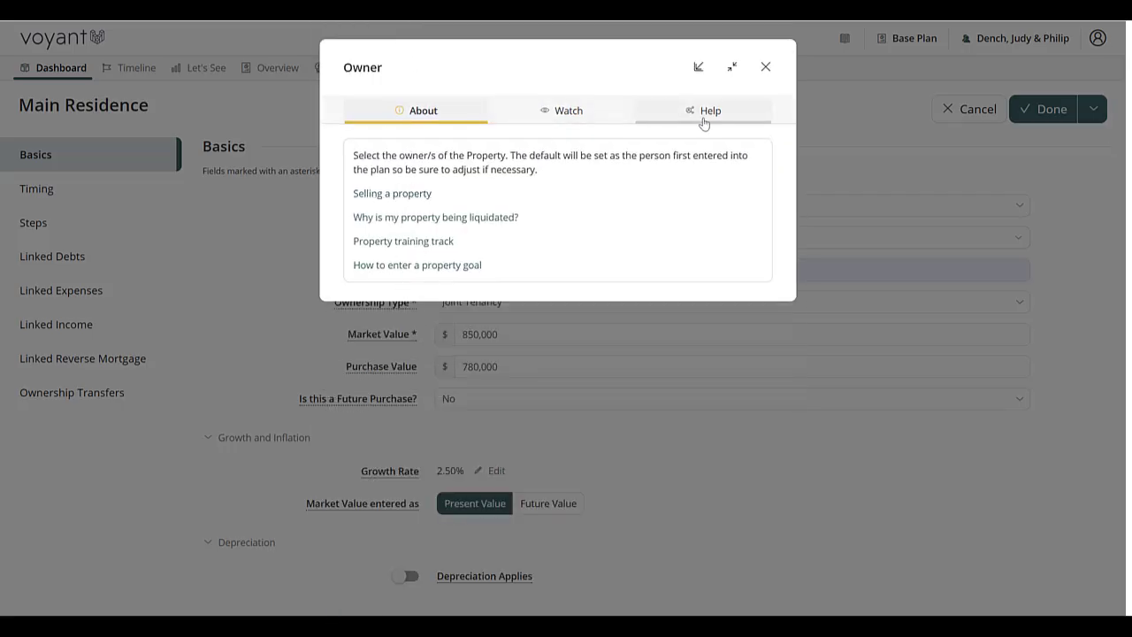
pyautogui.click(767, 69)
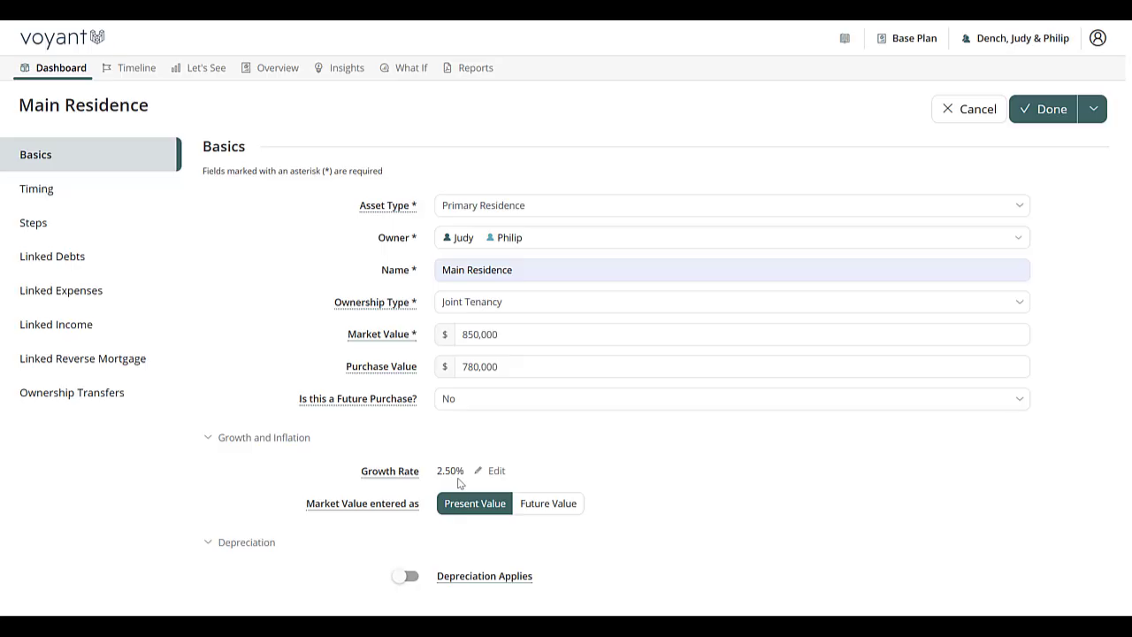
# Step: Open the property's Timing section and set the Plan End event as the sell event
pyautogui.doubleClick(494, 336)
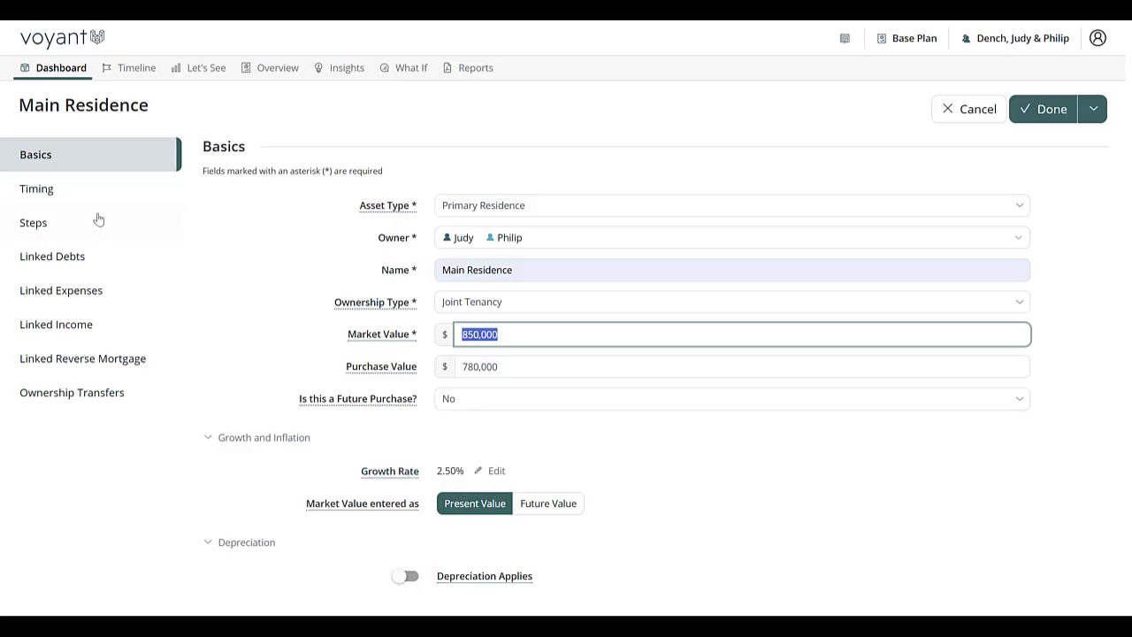
pyautogui.click(51, 197)
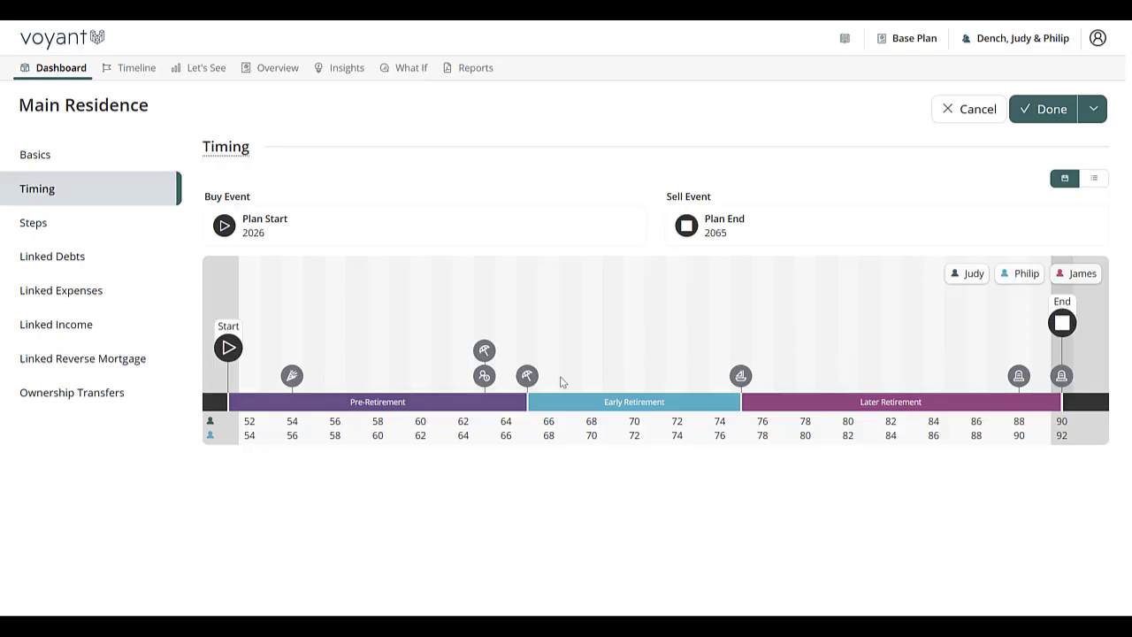
pyautogui.moveTo(531, 378)
pyautogui.click(526, 385)
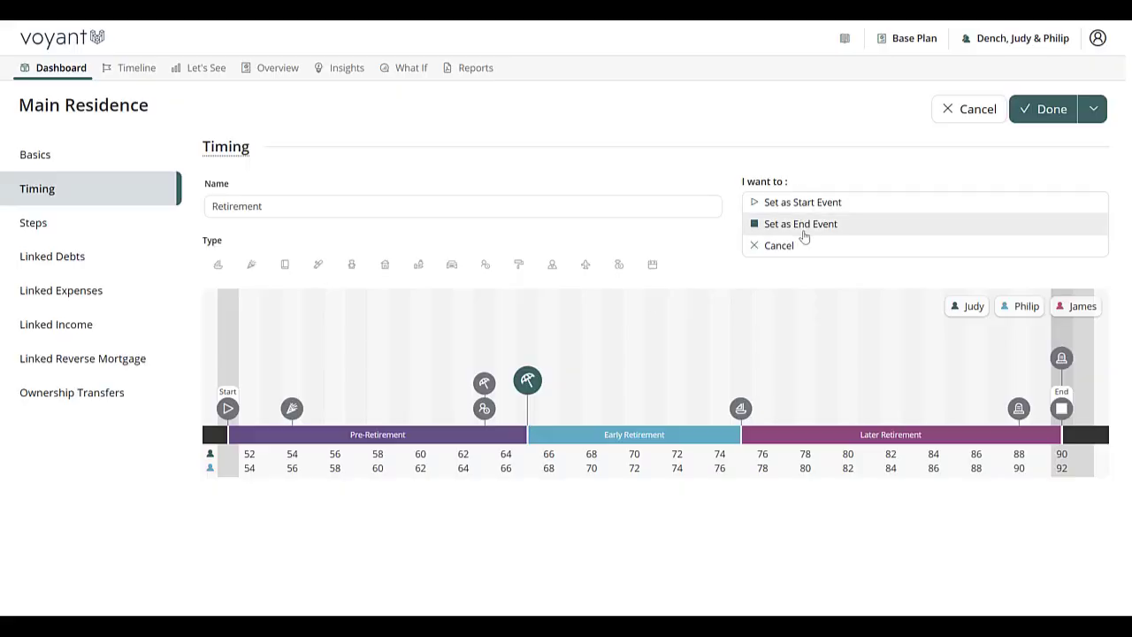
pyautogui.click(1072, 408)
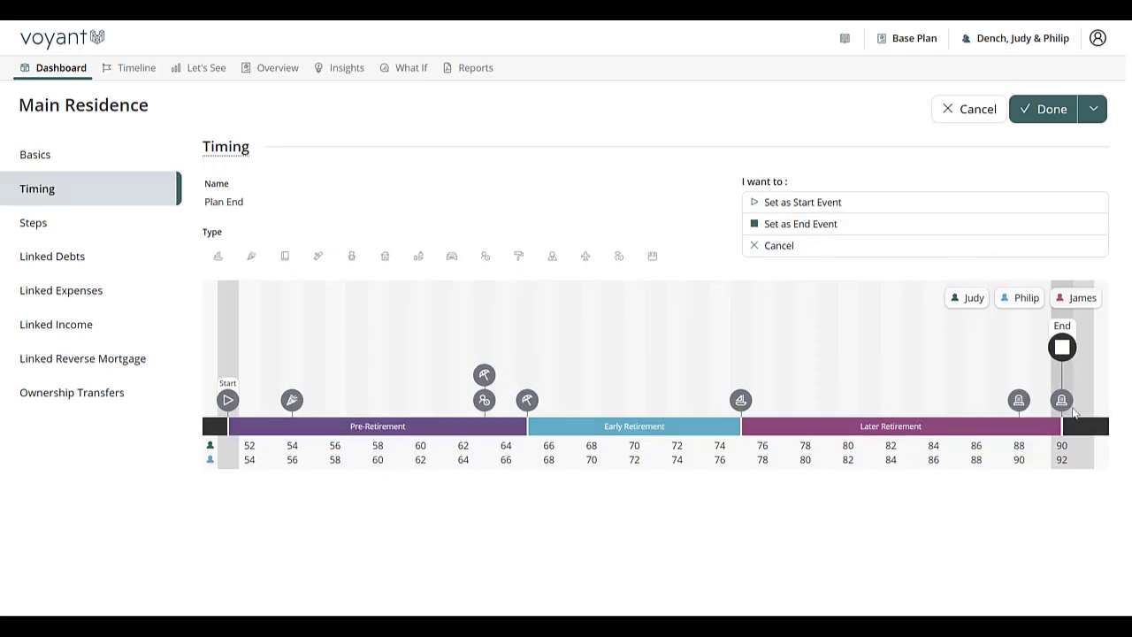
pyautogui.click(928, 233)
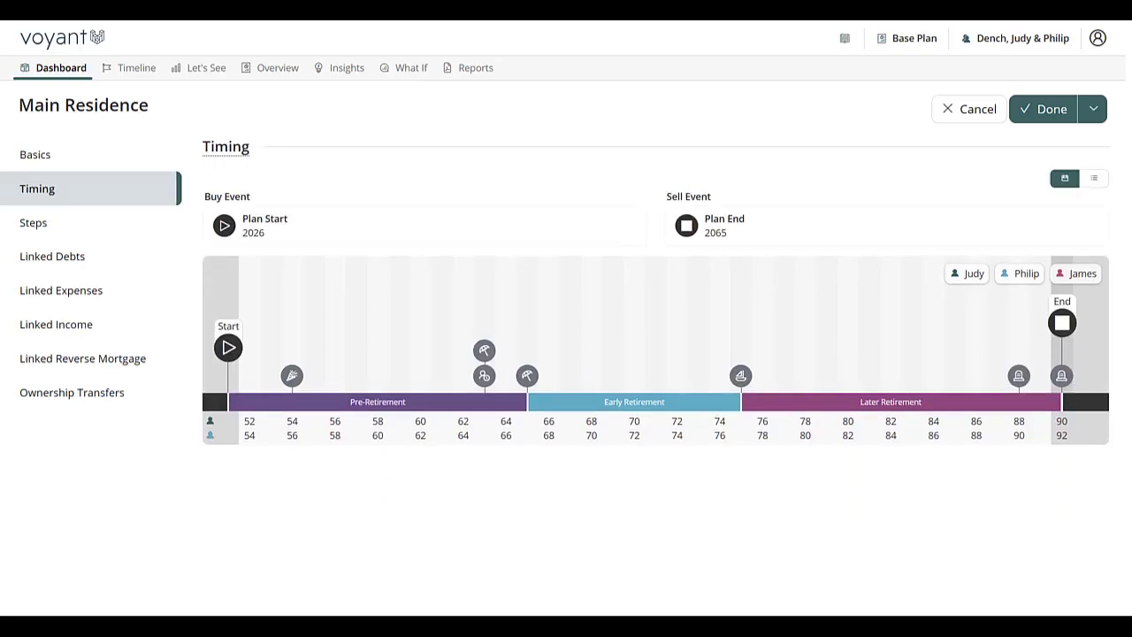
# Step: Create and link a new debt to the property, named Mortgage on Home
pyautogui.click(59, 258)
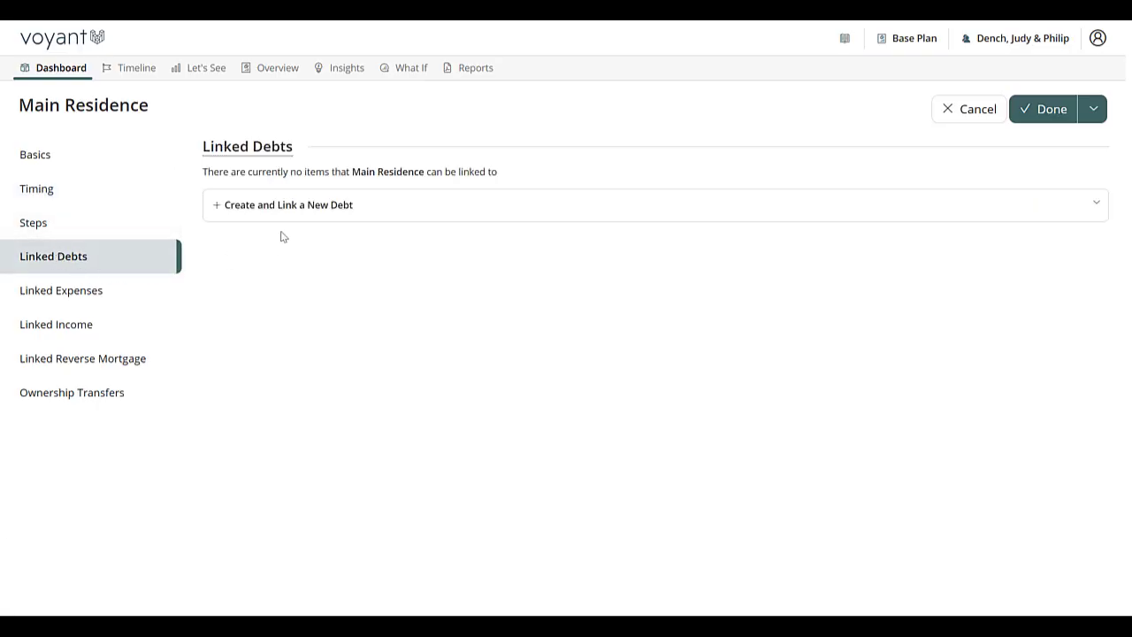
pyautogui.click(289, 205)
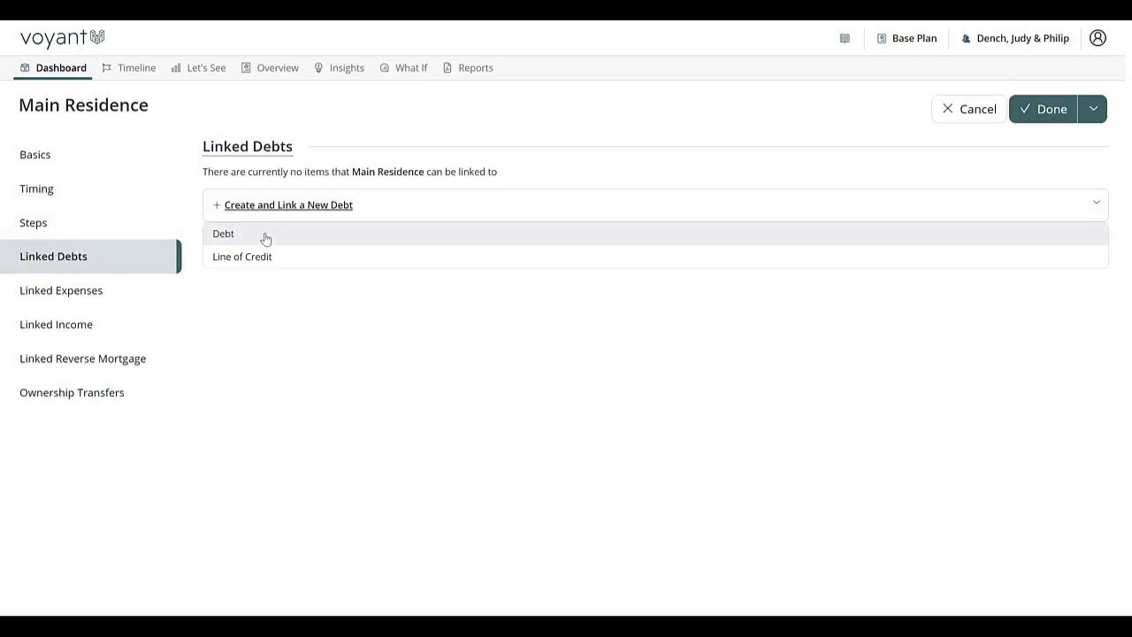
pyautogui.click(263, 235)
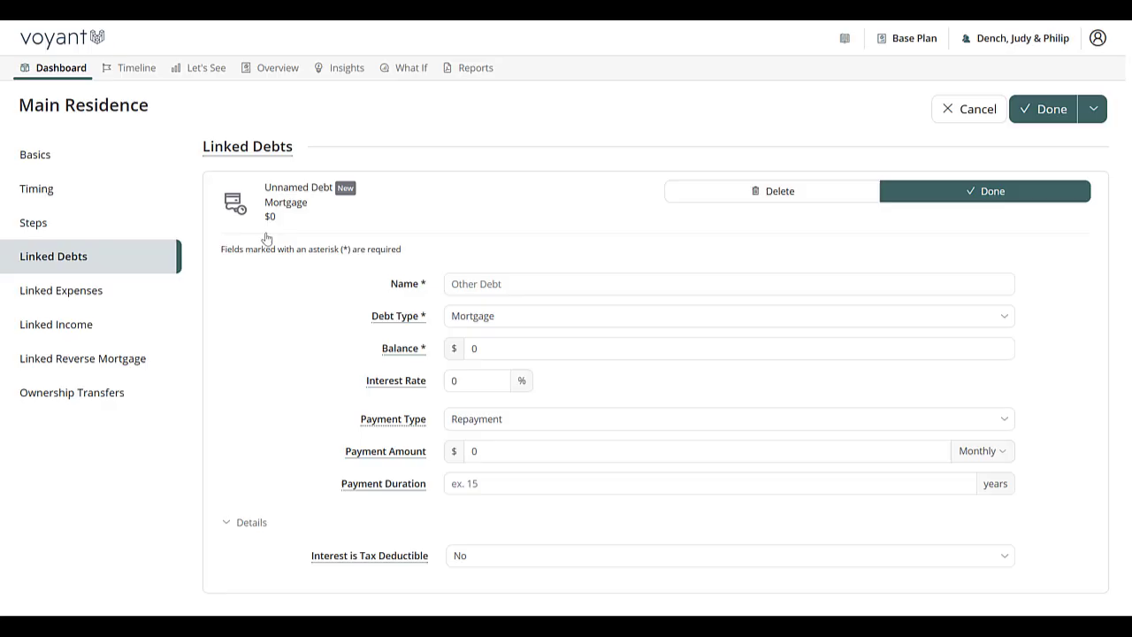
pyautogui.click(557, 281)
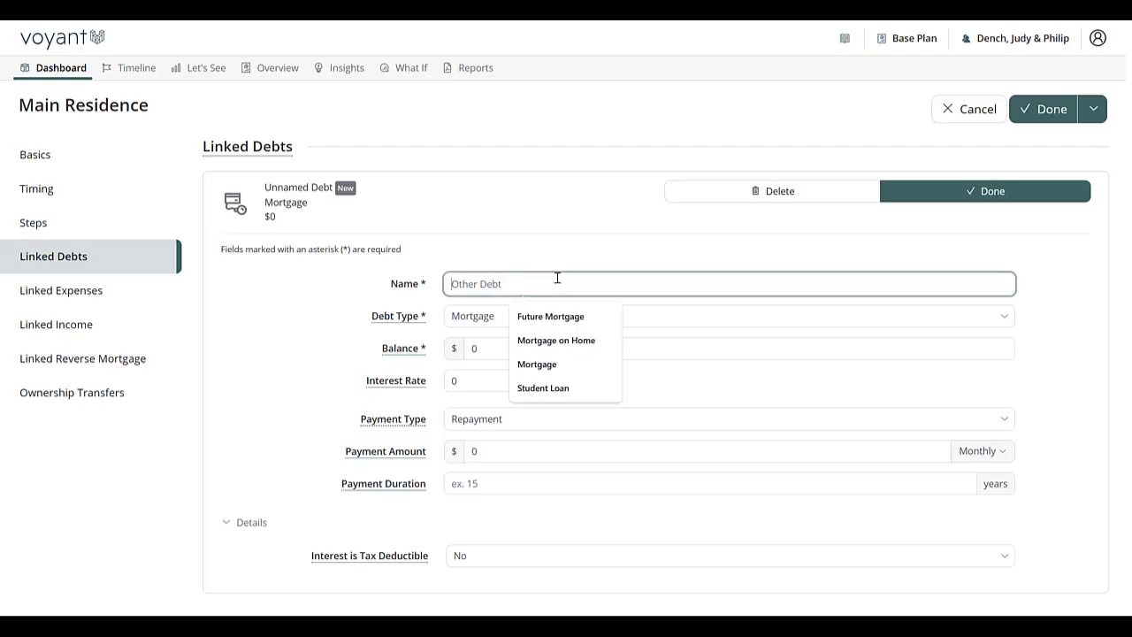
pyautogui.click(566, 340)
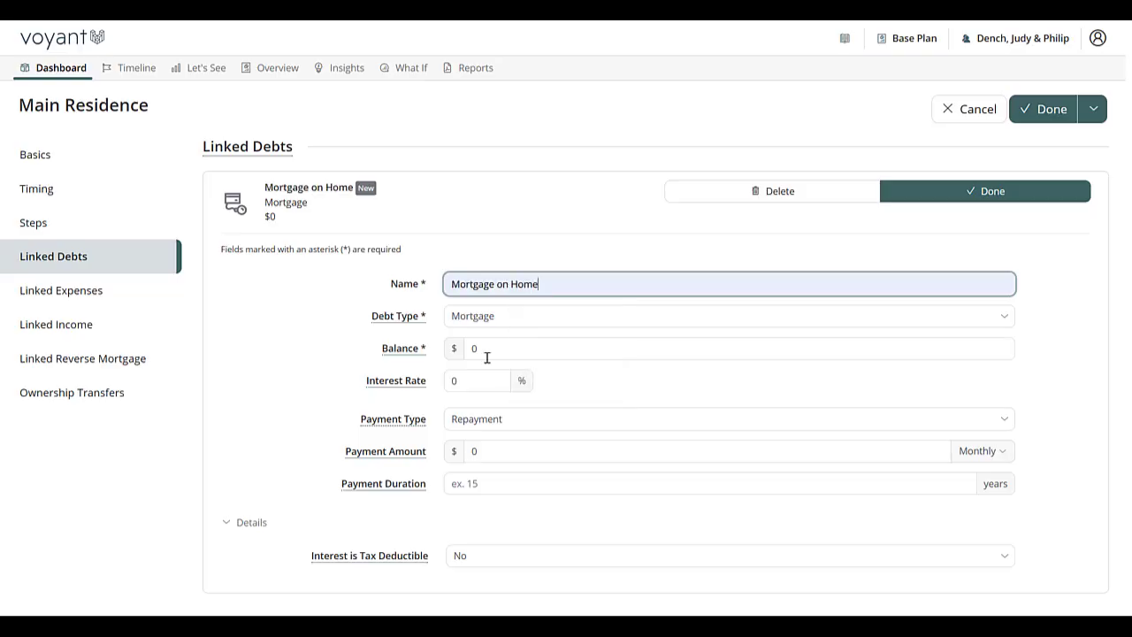
# Step: Set the mortgage balance to 710,000 and the interest rate to 5%
pyautogui.click(482, 350)
pyautogui.doubleClick(481, 350)
pyautogui.write('7100000')
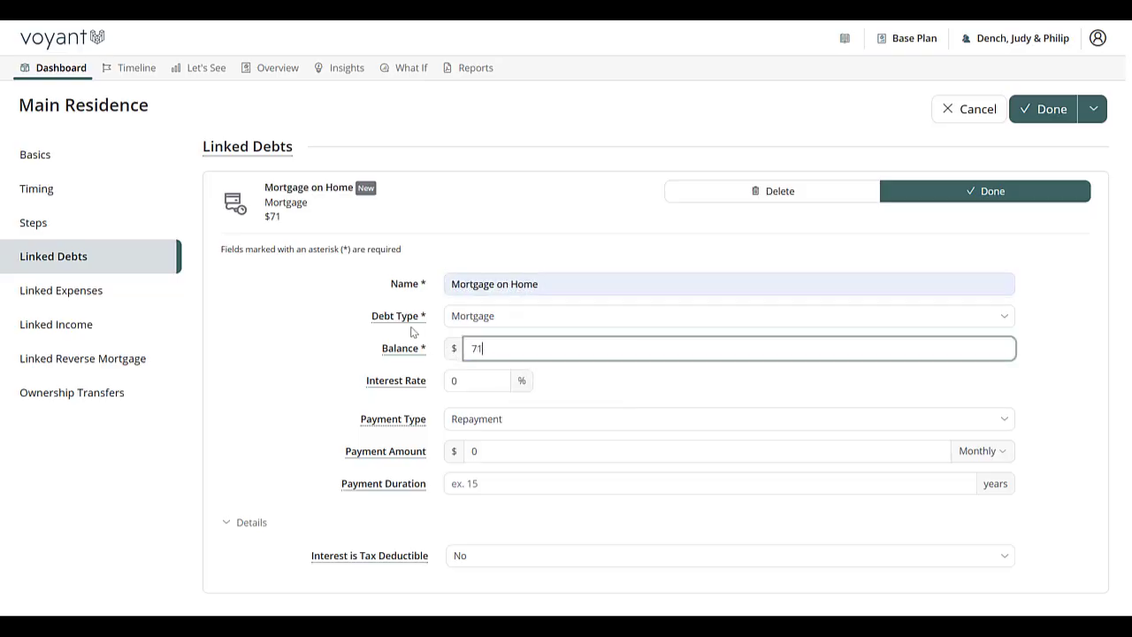
pyautogui.doubleClick(480, 381)
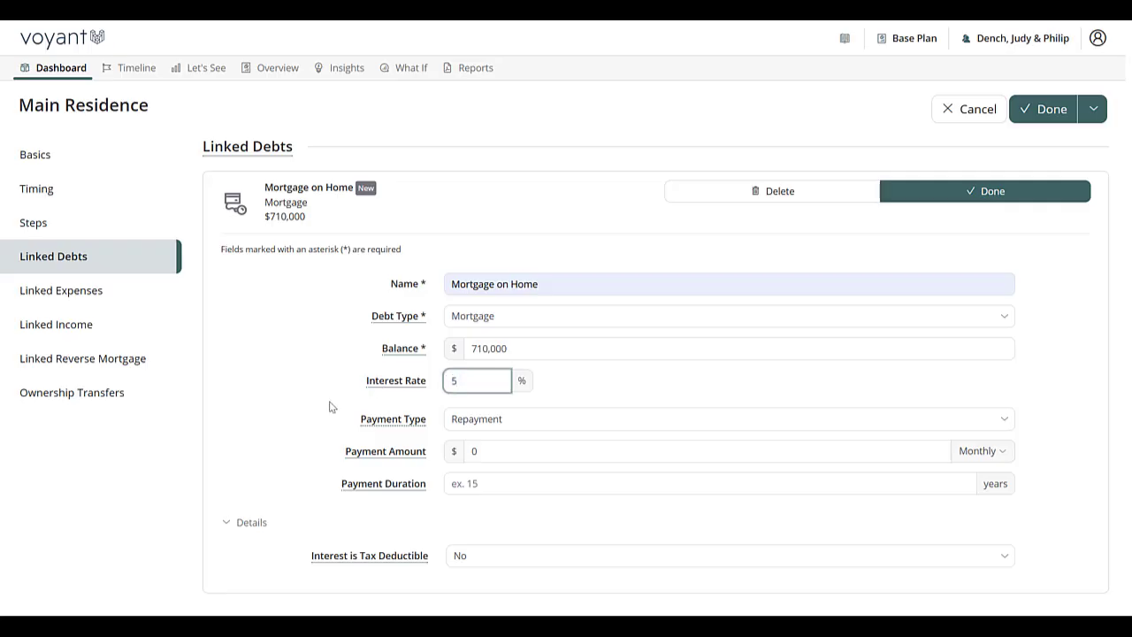
# Step: Set the payment duration to 20 years, make the interest tax deductible, and save the debt
pyautogui.click(499, 485)
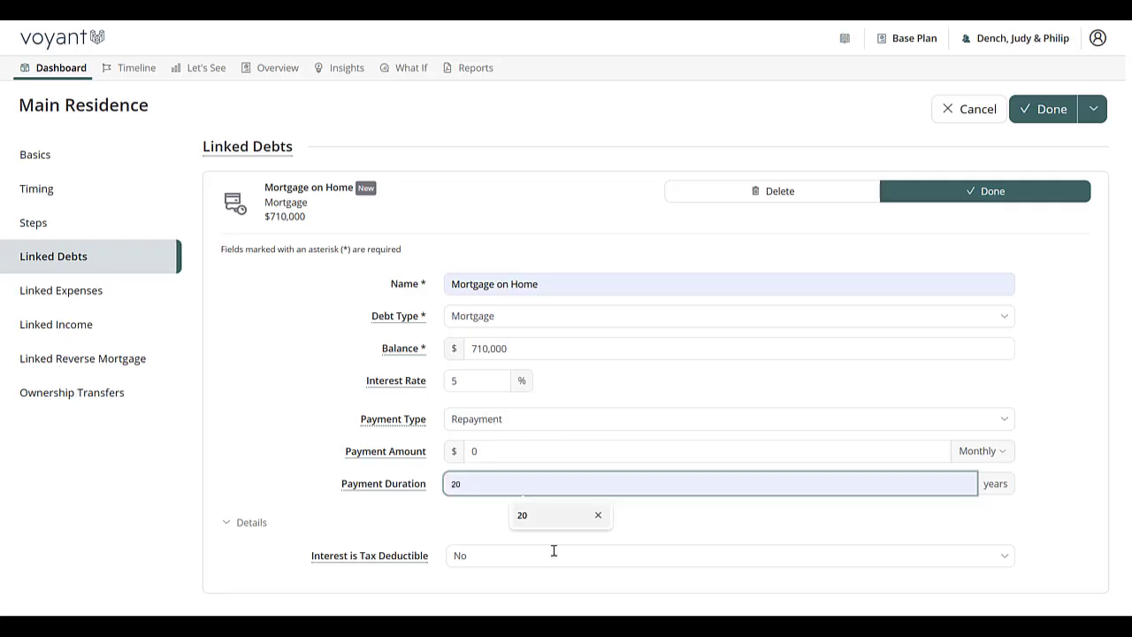
pyautogui.click(525, 515)
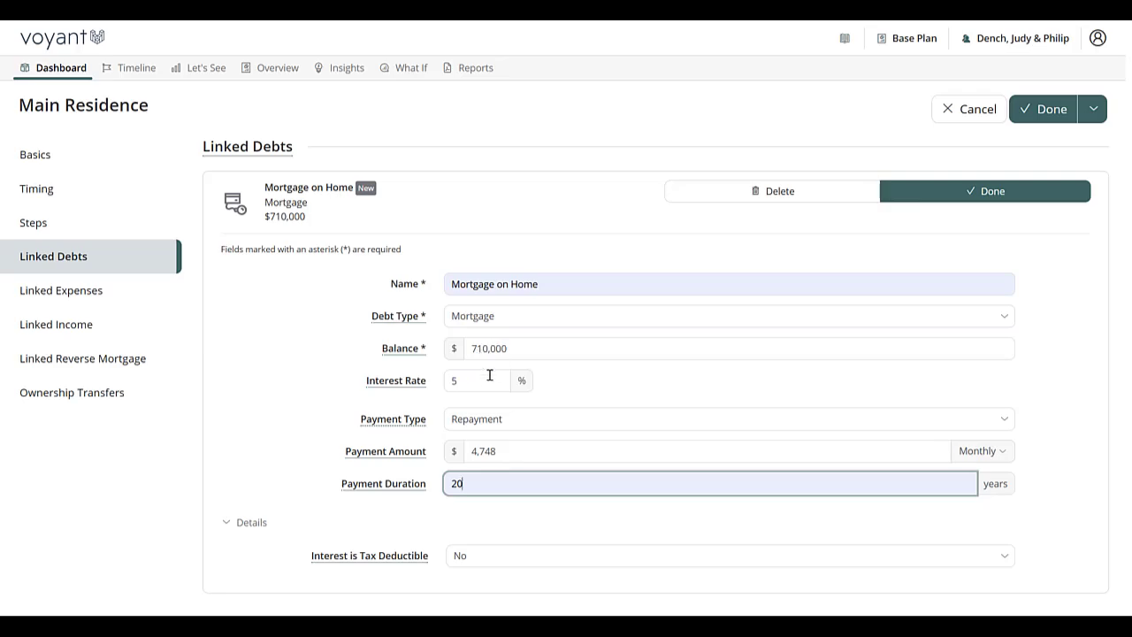
pyautogui.click(490, 555)
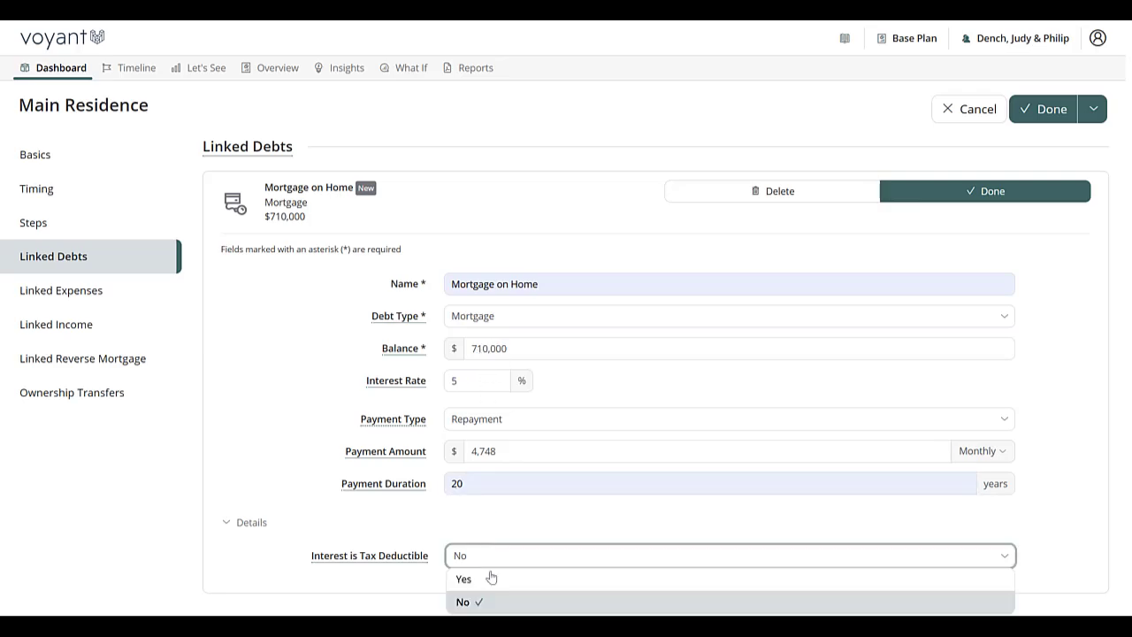
pyautogui.click(488, 580)
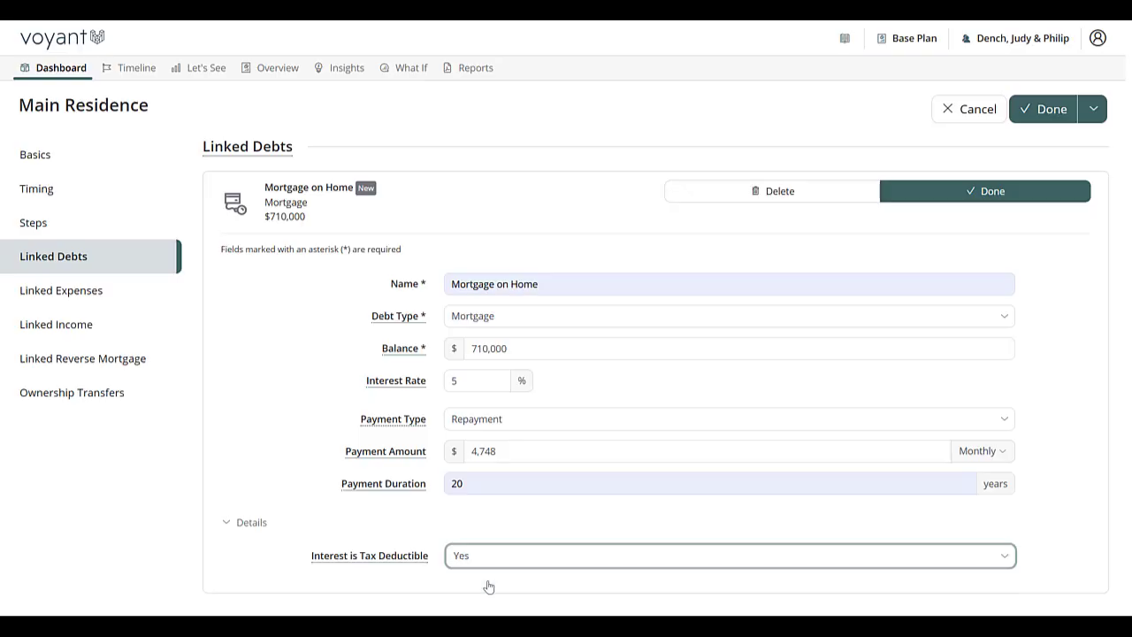
pyautogui.click(980, 196)
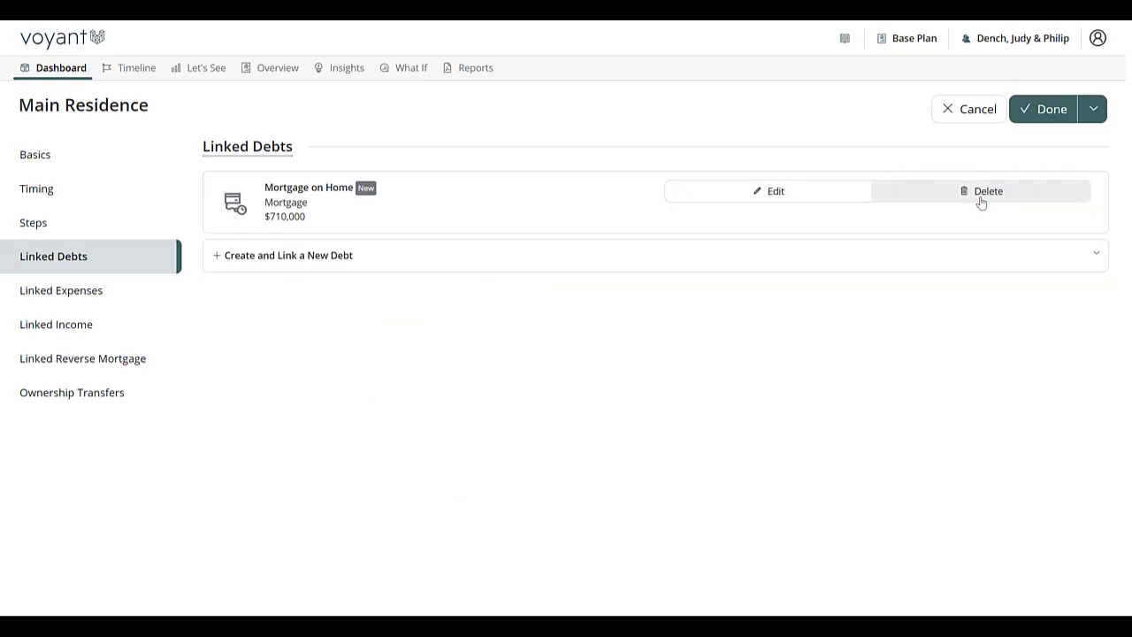
# Step: Create and link a new expense to the property named HOA Fees
pyautogui.click(92, 298)
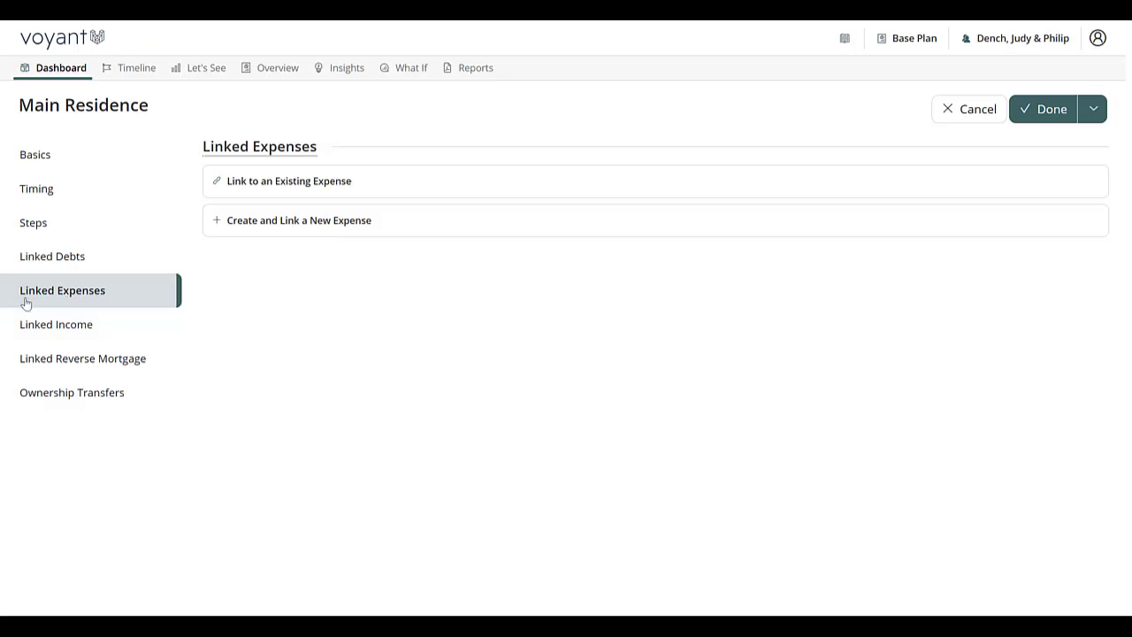
pyautogui.click(317, 221)
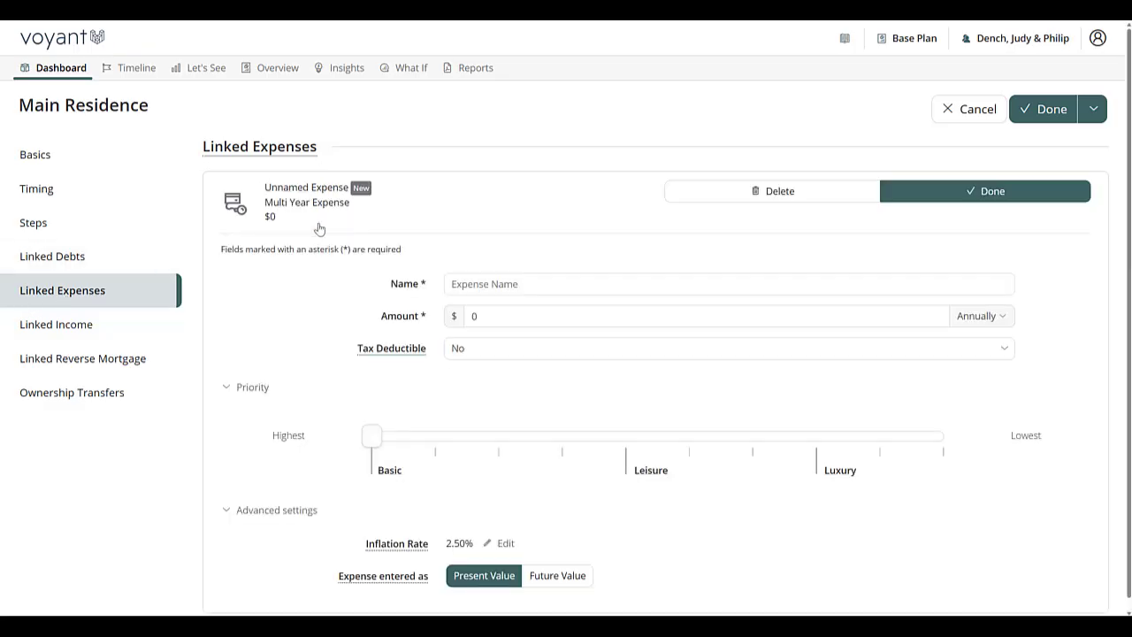
pyautogui.click(559, 282)
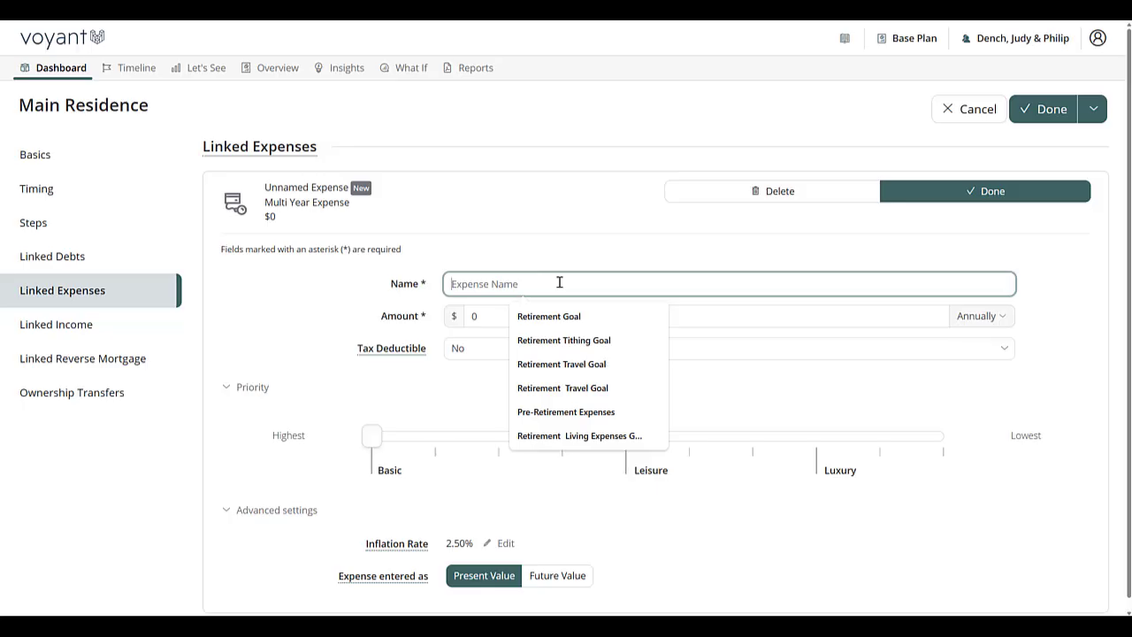
pyautogui.write('HOA Fees')
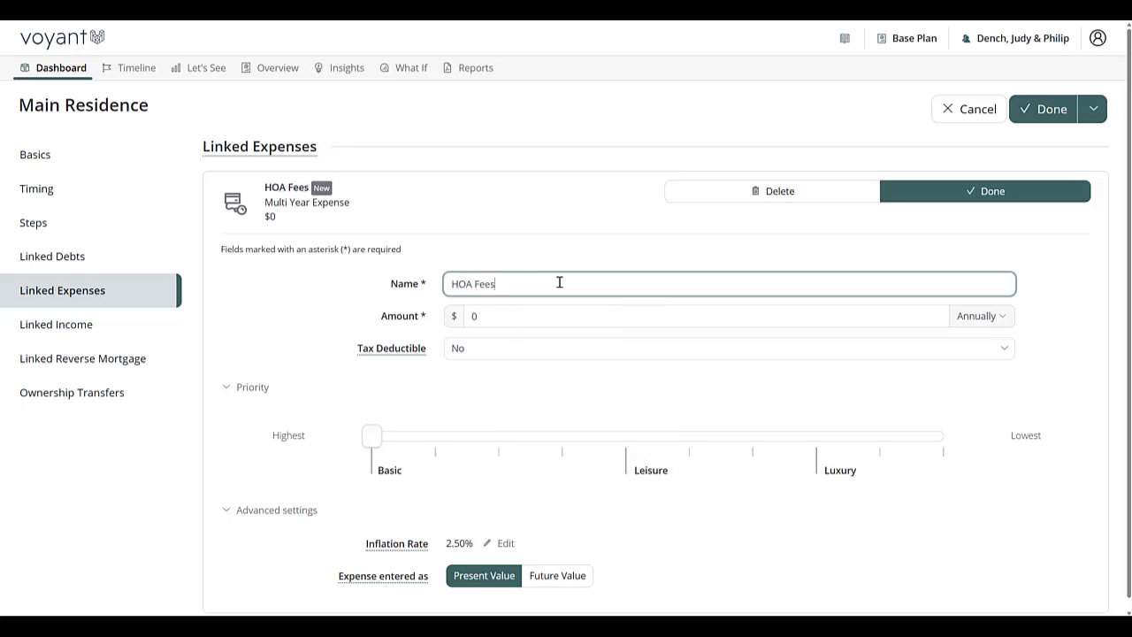
# Step: Set the HOA Fees amount to $350 monthly and save the expense
pyautogui.press('Tab')
pyautogui.write('35')
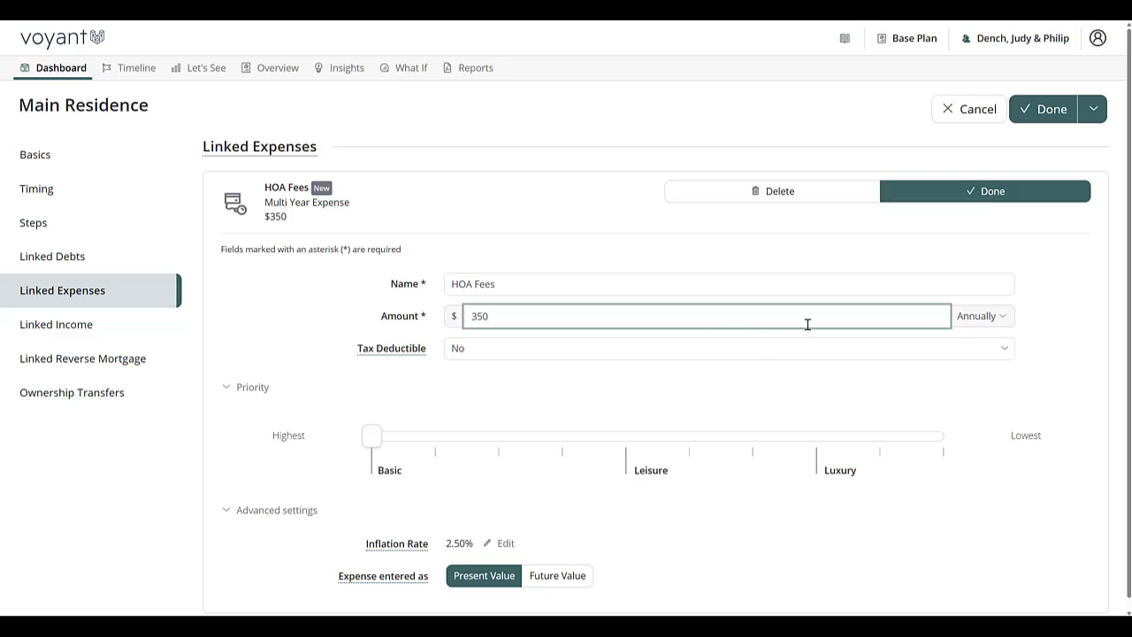
pyautogui.click(997, 318)
pyautogui.click(983, 339)
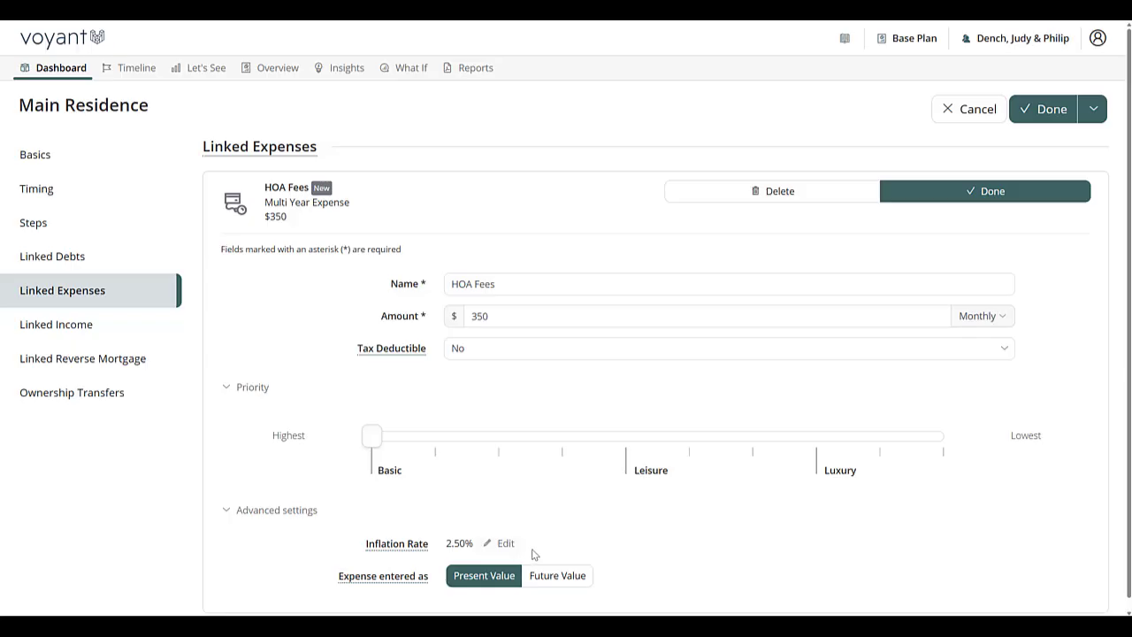
pyautogui.scroll(-1, 530, 551)
pyautogui.click(965, 184)
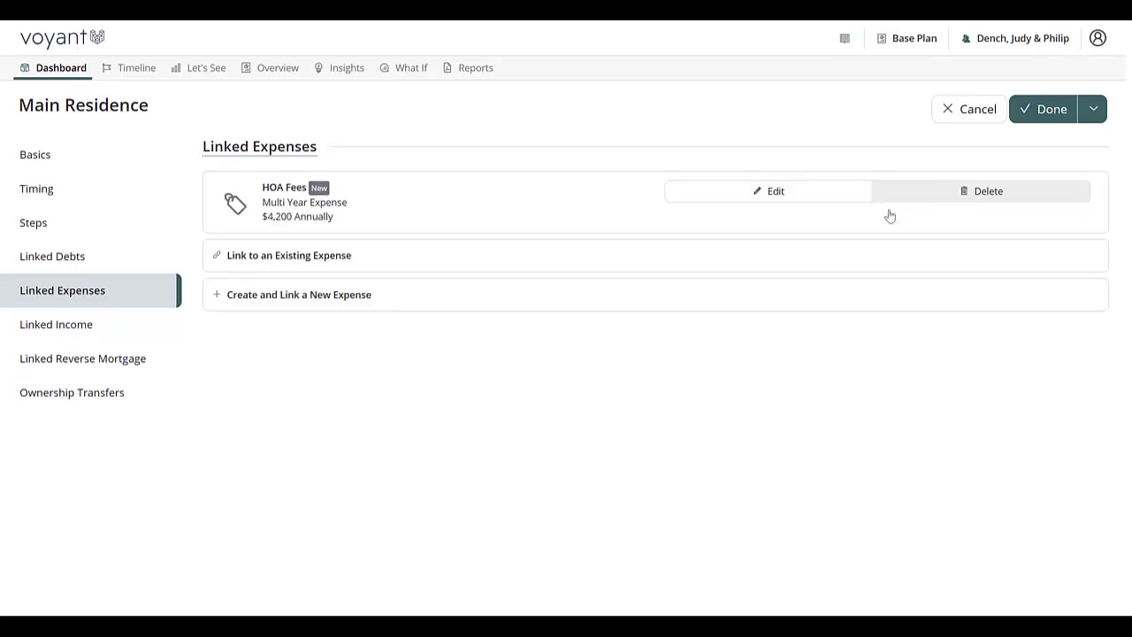
# Step: Create and link another new expense to the property named Property Taxes
pyautogui.click(258, 263)
pyautogui.click(286, 389)
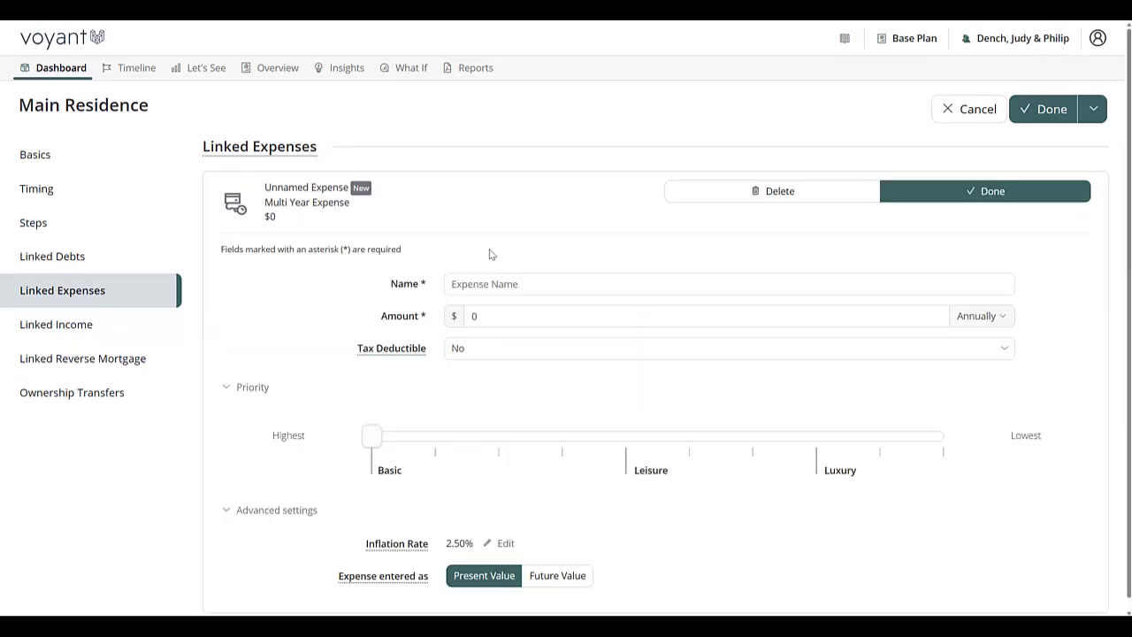
pyautogui.click(472, 285)
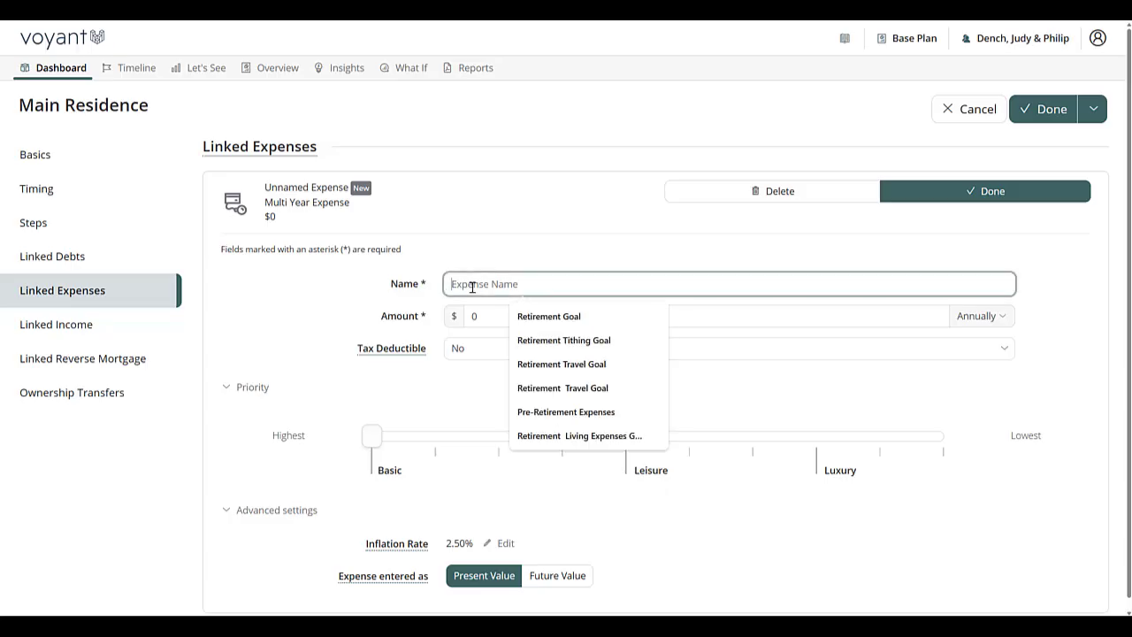
pyautogui.write('Ta')
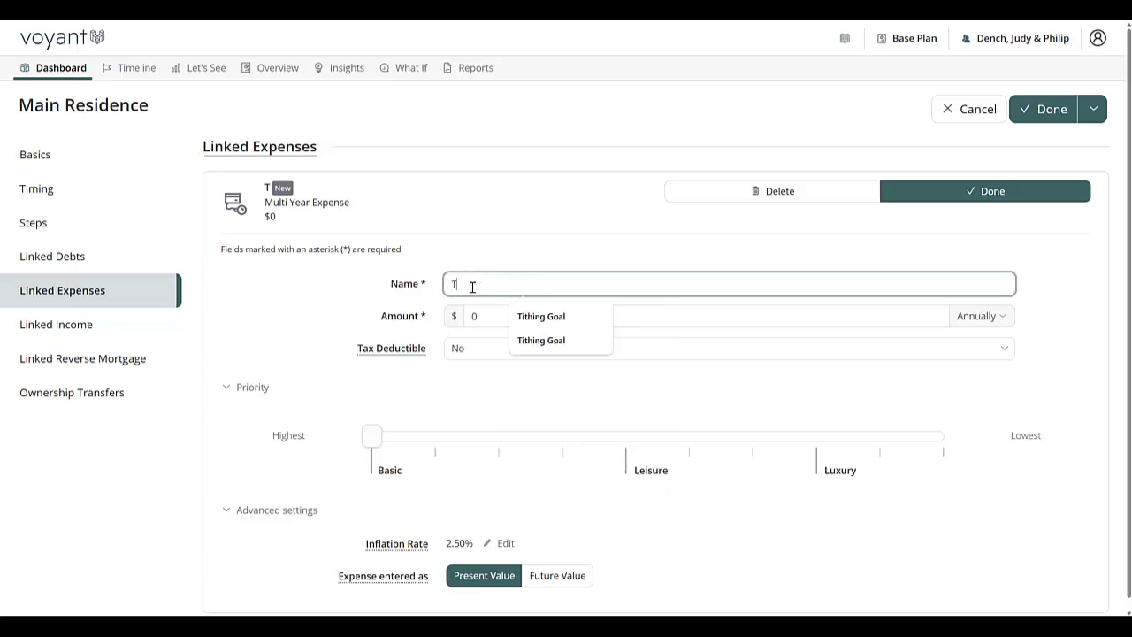
pyautogui.press('BackSpace')
pyautogui.press('BackSpace')
pyautogui.write('Proper')
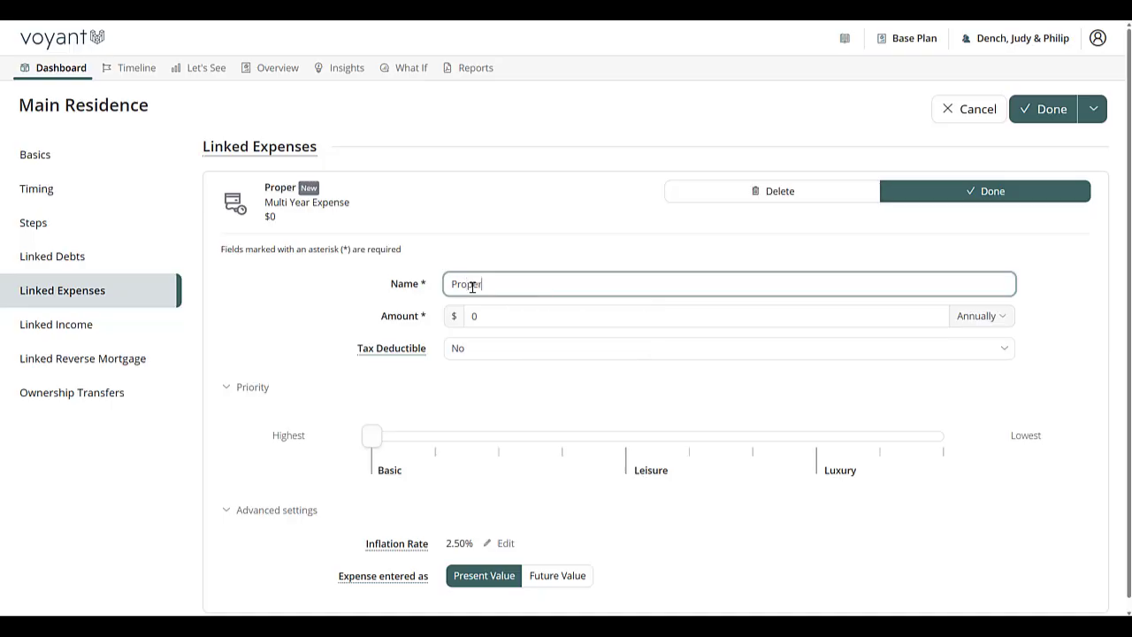
pyautogui.write('ty Taxes')
pyautogui.press('Tab')
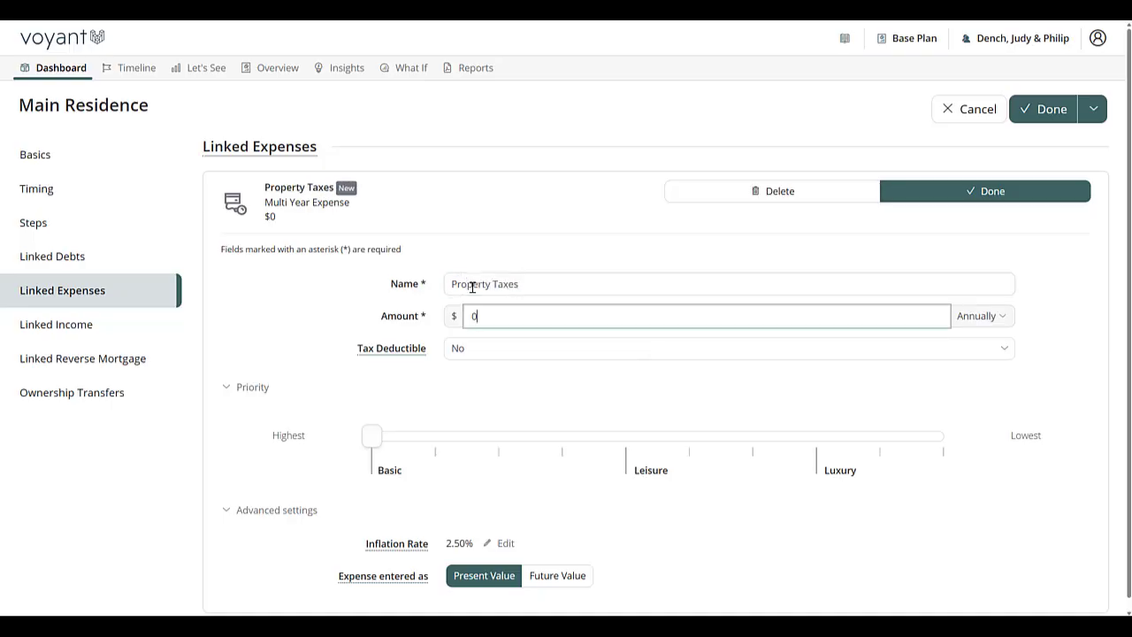
# Step: Set Property Taxes to $6,000 annually and tax deductible, then save the expense and the Main Residence property
pyautogui.write('6000')
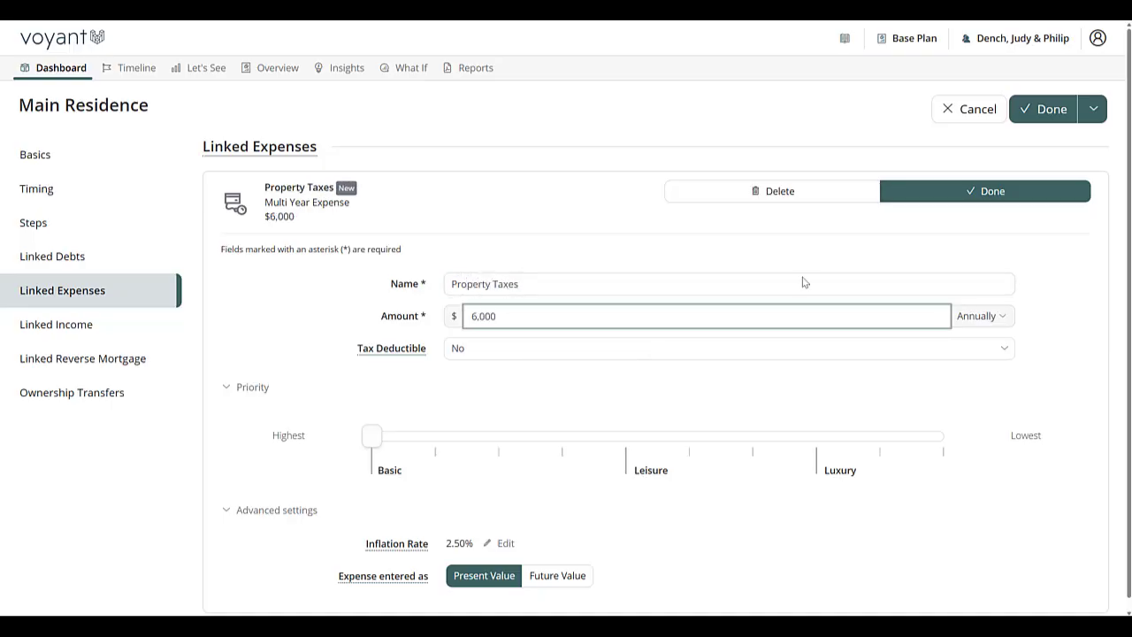
pyautogui.click(564, 350)
pyautogui.click(550, 369)
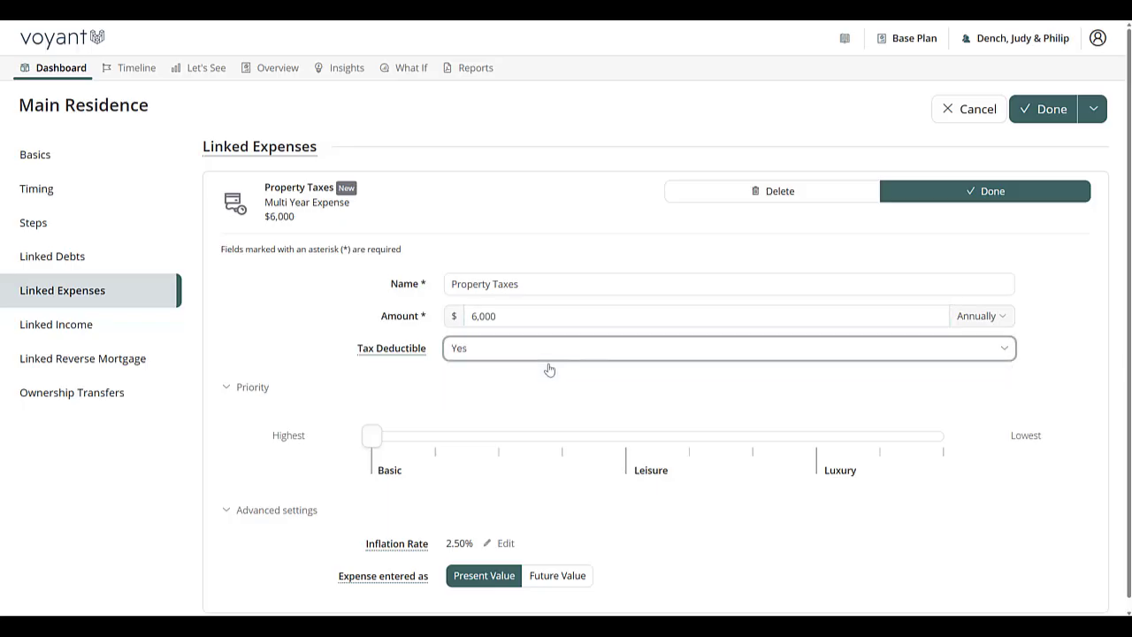
pyautogui.click(947, 193)
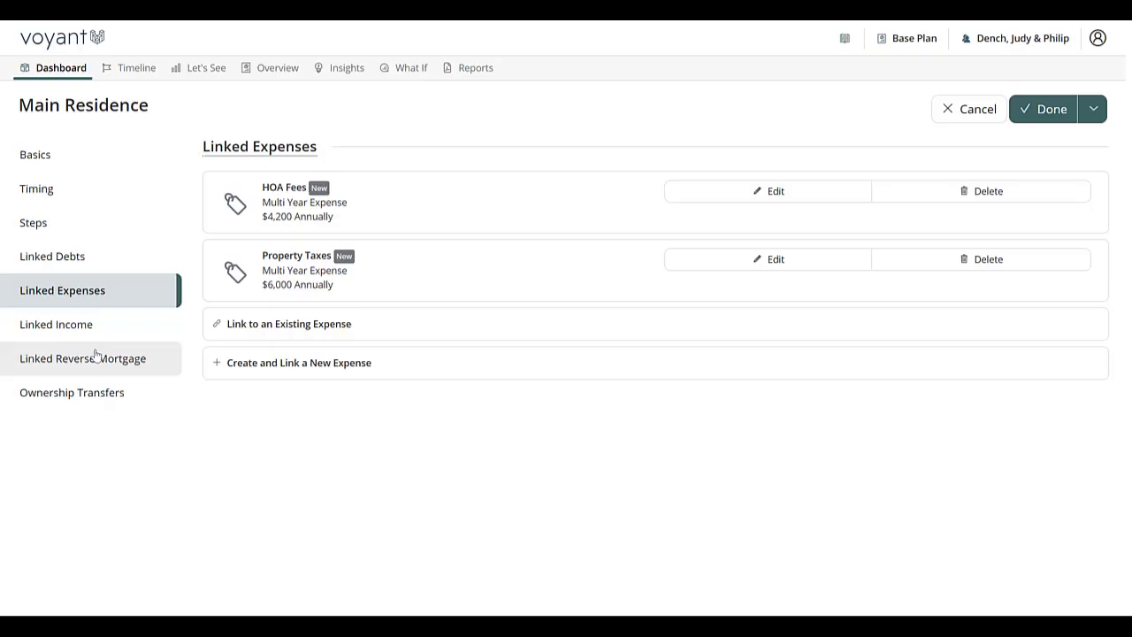
pyautogui.click(1052, 113)
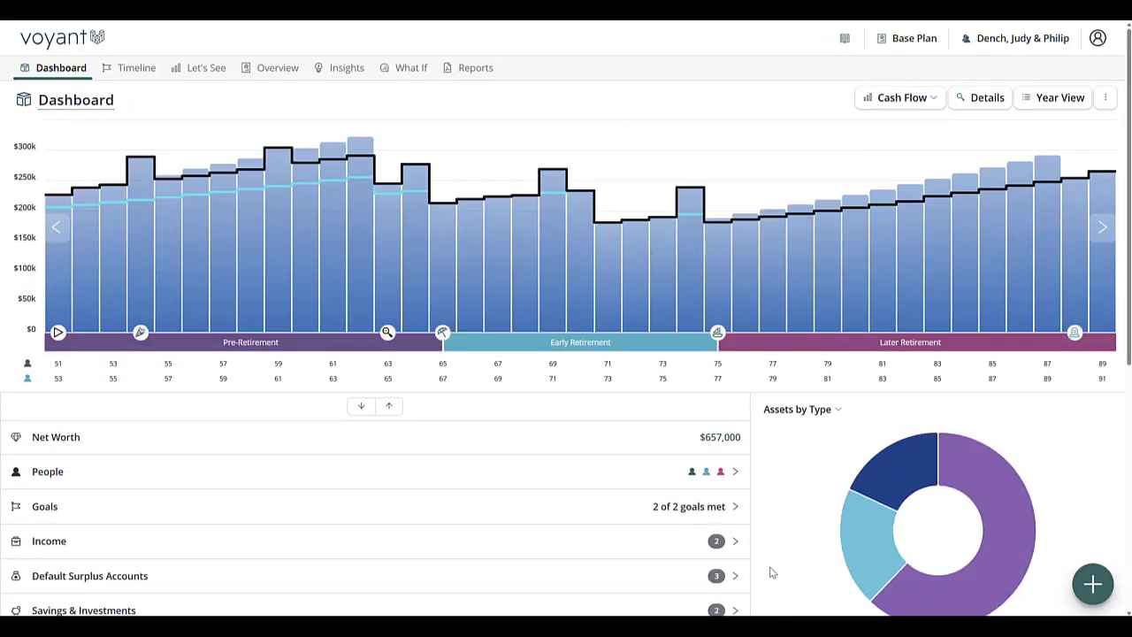
# Step: Inspect the dashboard's assets-by-type chart segments for the plan
pyautogui.click(812, 412)
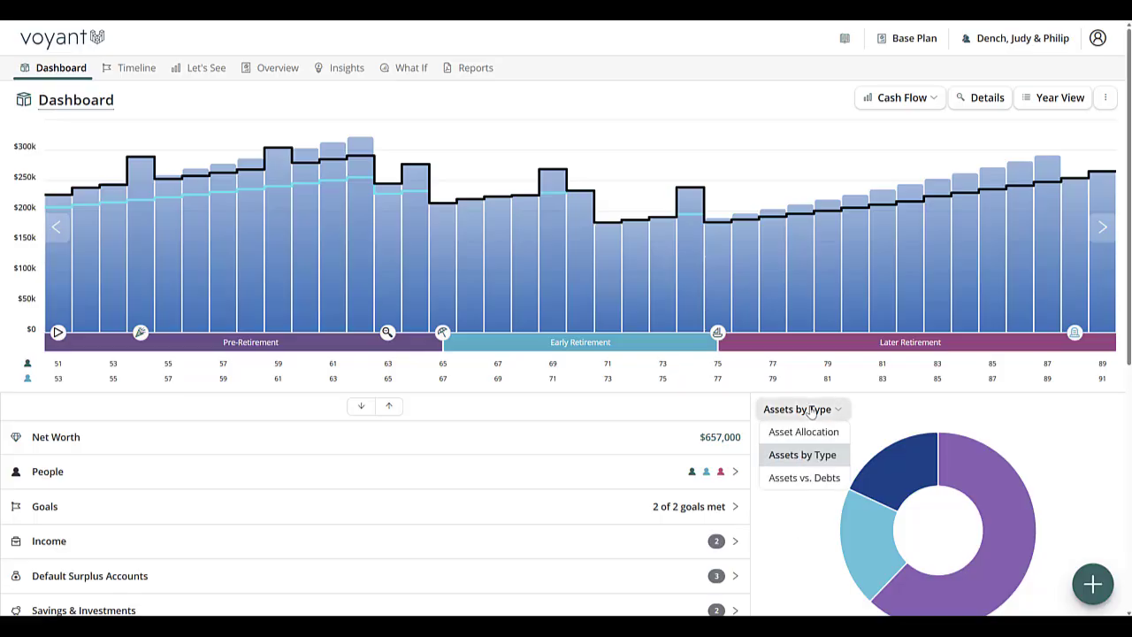
pyautogui.moveTo(960, 484)
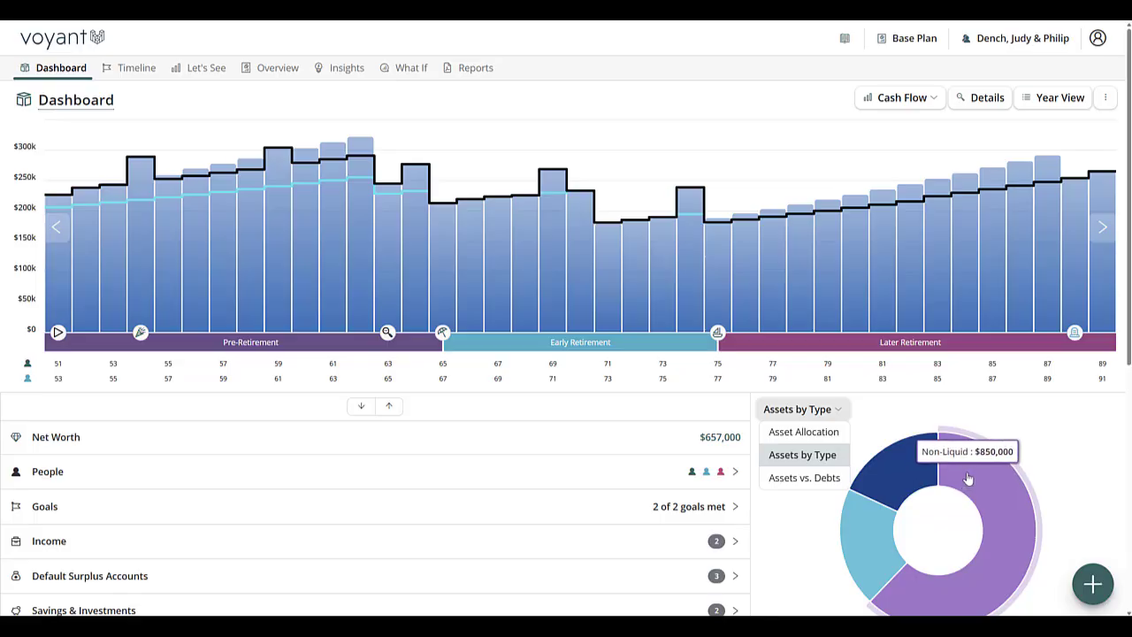
pyautogui.moveTo(915, 473)
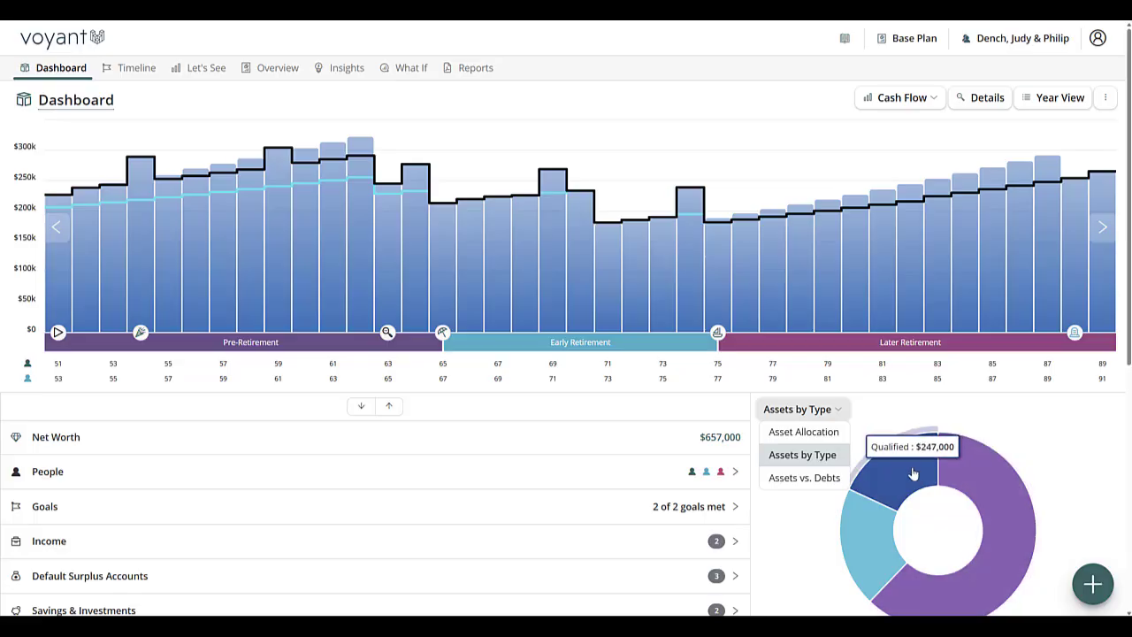
pyautogui.moveTo(872, 536)
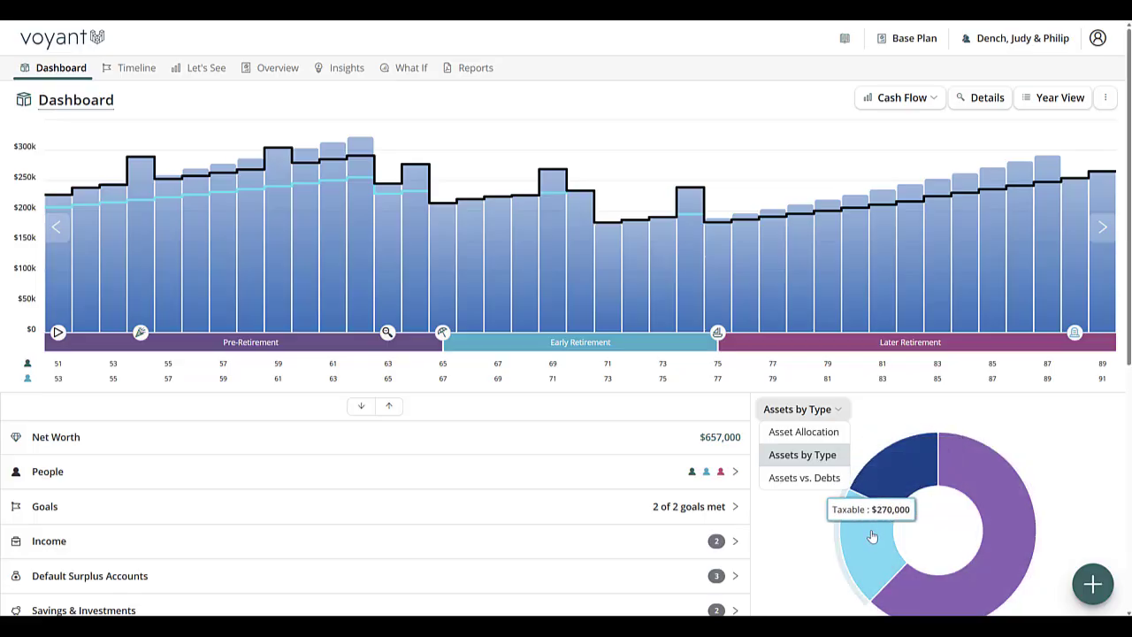
# Step: Open the Year View and review the 2026 expenses, including HOA Fees (Judy) payment sources, then the property and debt tabs
pyautogui.click(1062, 97)
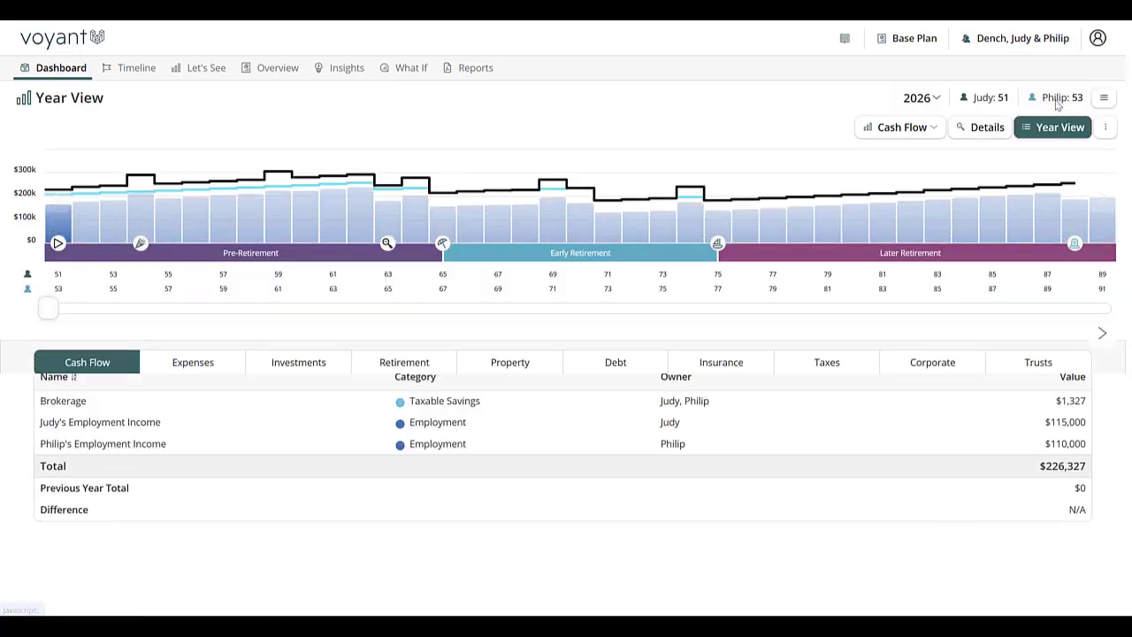
pyautogui.click(169, 352)
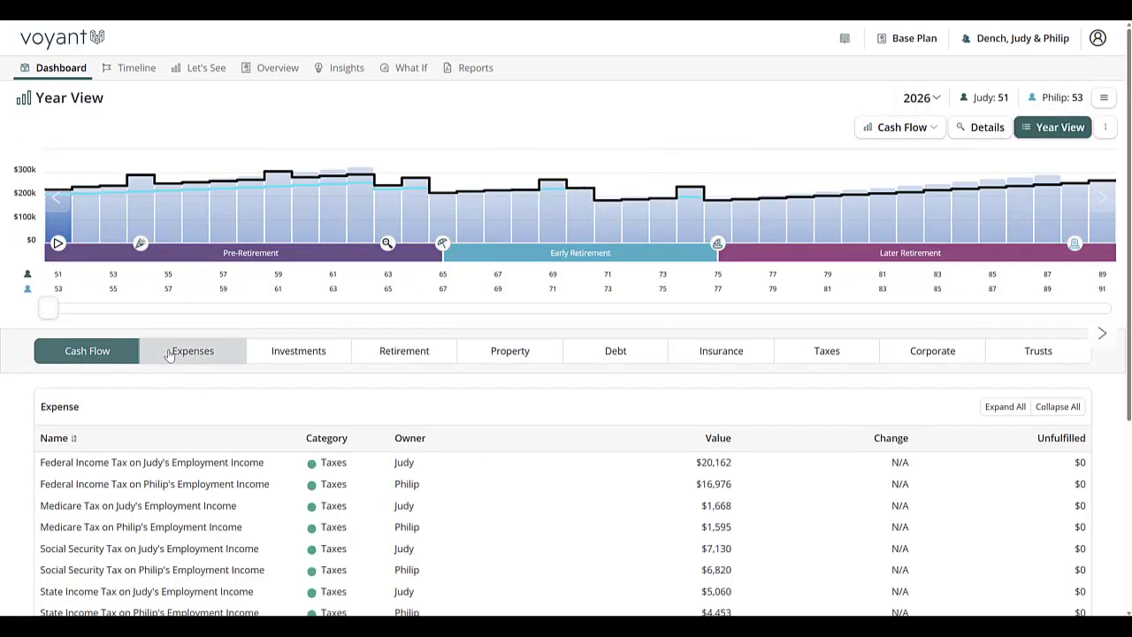
pyautogui.scroll(-4, 169, 352)
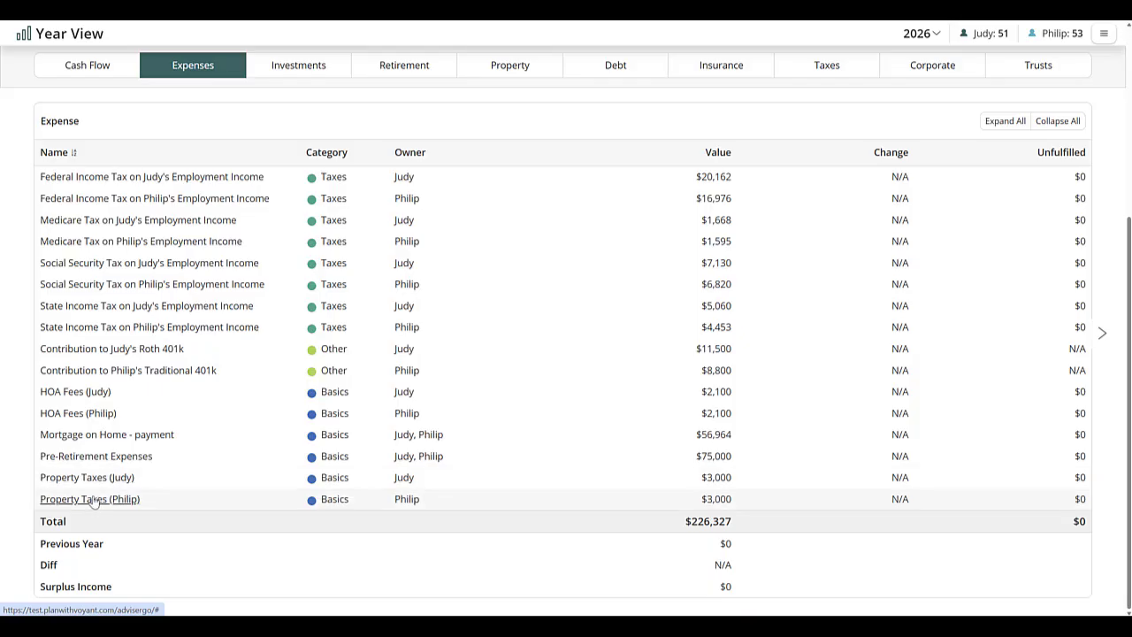
pyautogui.click(55, 394)
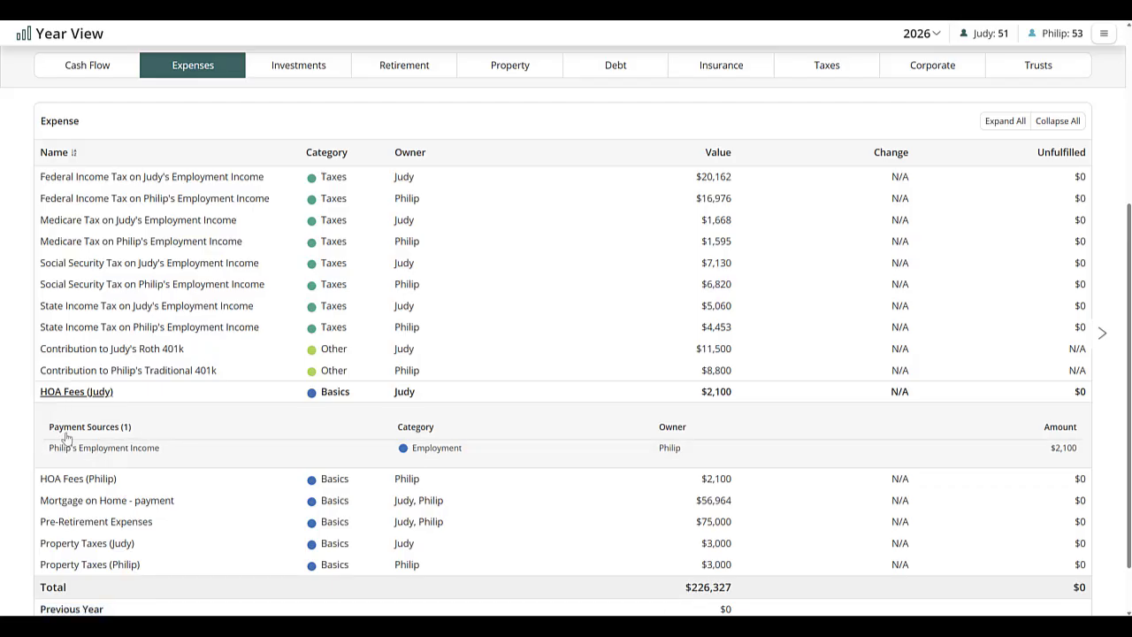
pyautogui.click(506, 70)
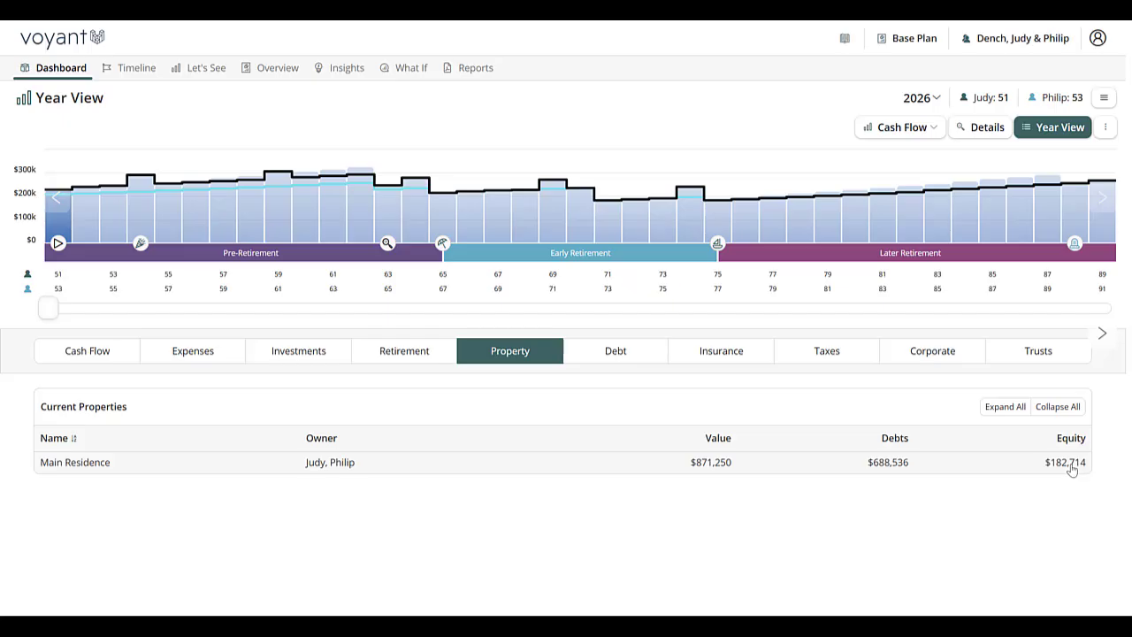
pyautogui.click(621, 353)
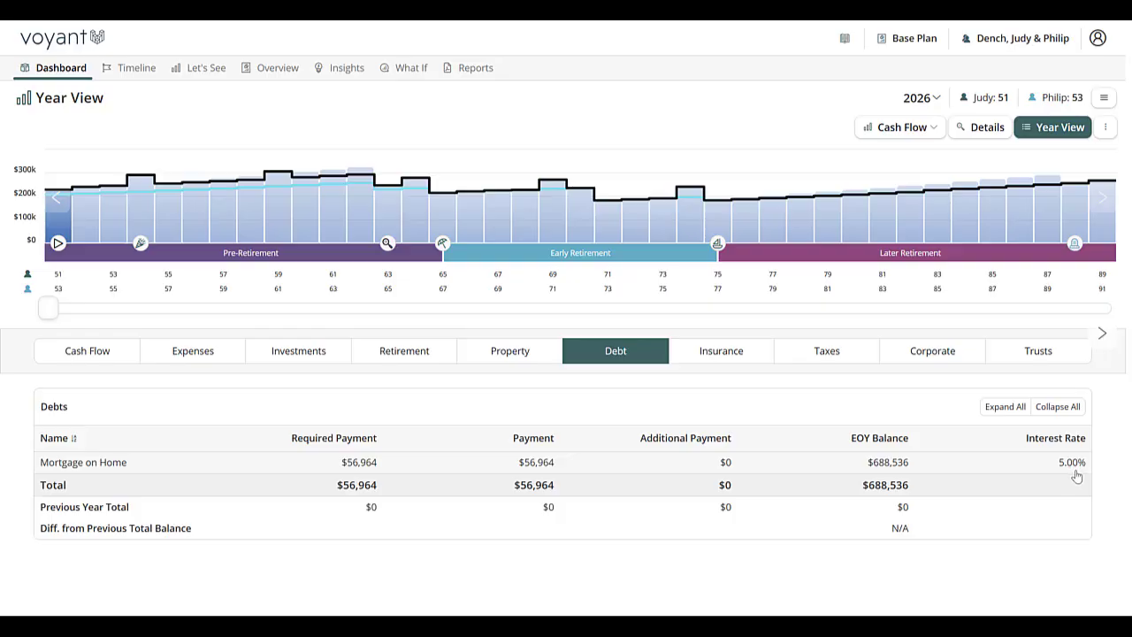
# Step: Move the year view to 2046 and switch the chart to show debts
pyautogui.moveTo(48, 307); pyautogui.dragTo(599, 344)
pyautogui.click(878, 131)
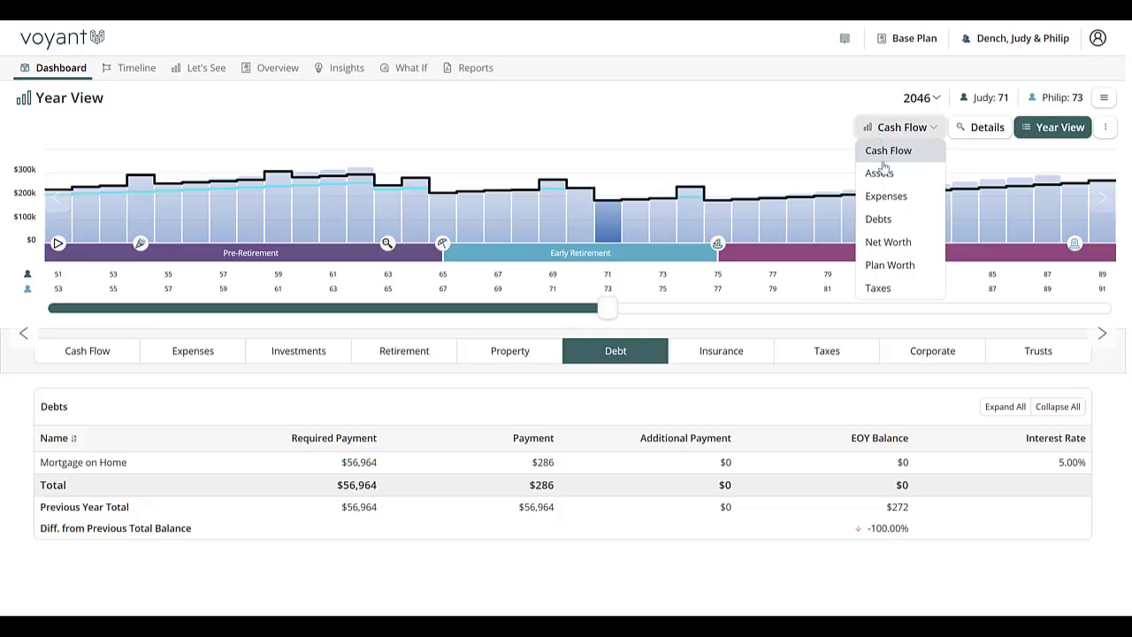
pyautogui.click(880, 221)
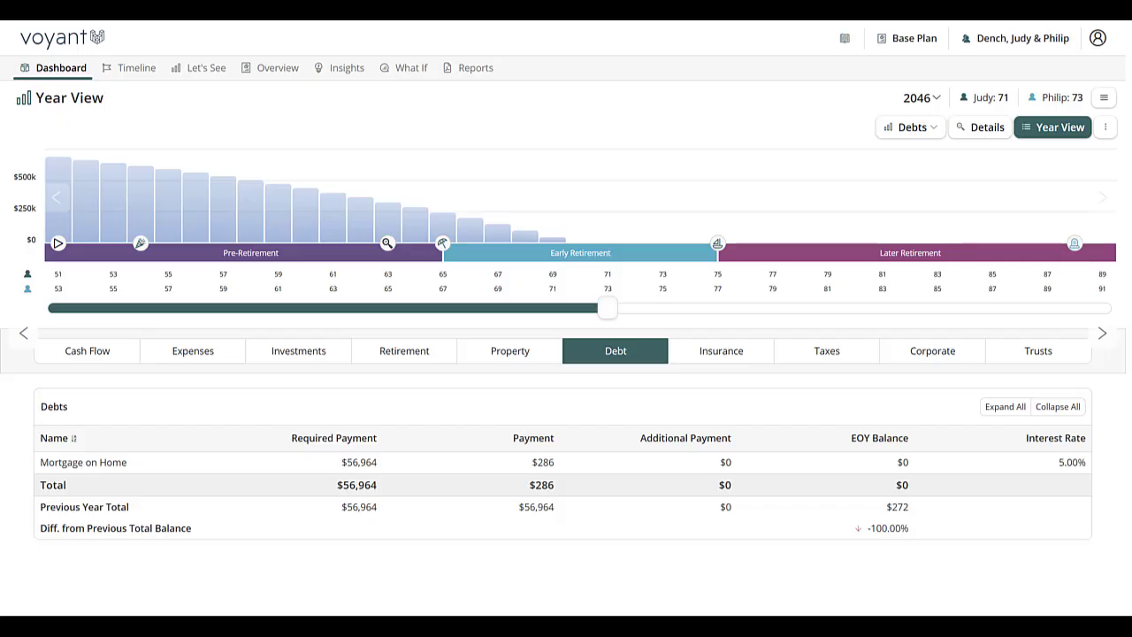
# Step: Open the Request Support dialog from the client menu and start a message
pyautogui.click(1023, 40)
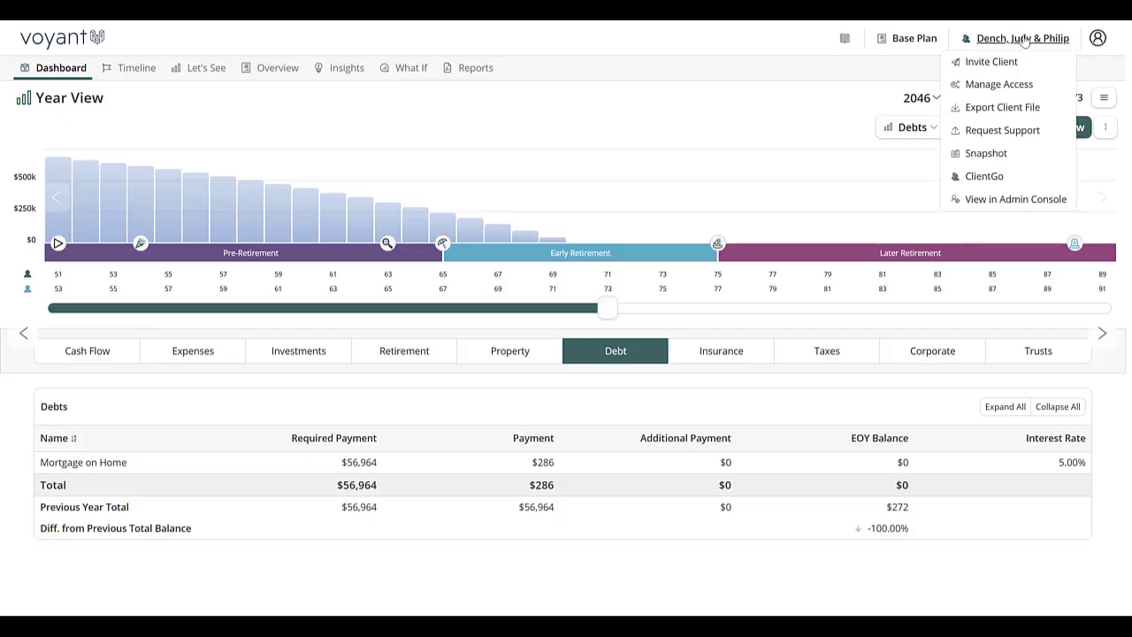
pyautogui.click(986, 135)
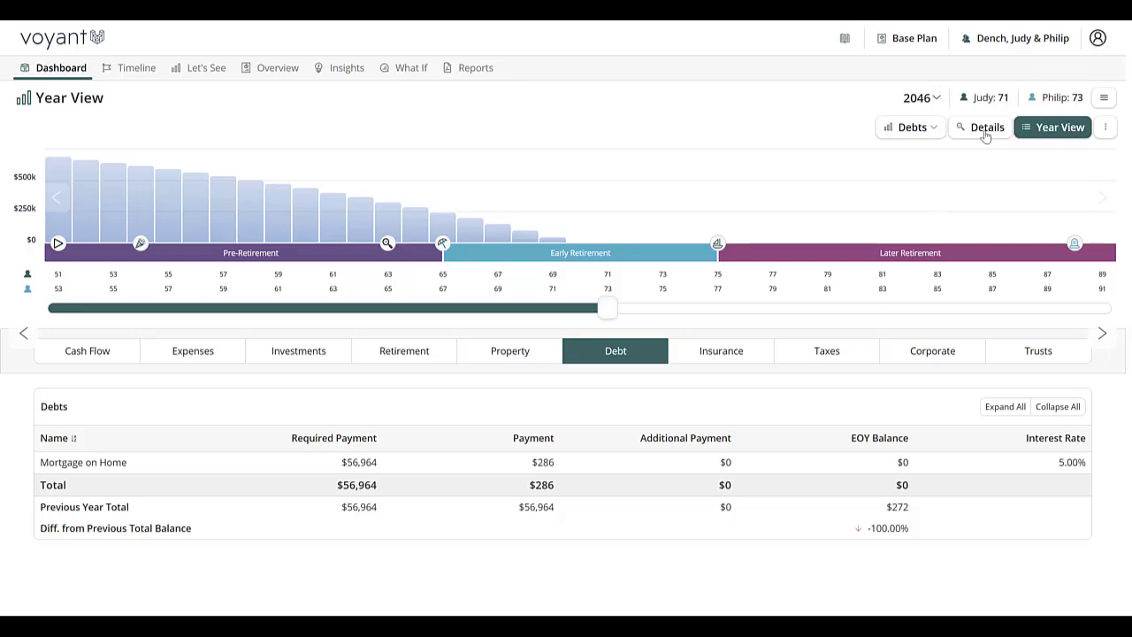
pyautogui.click(564, 351)
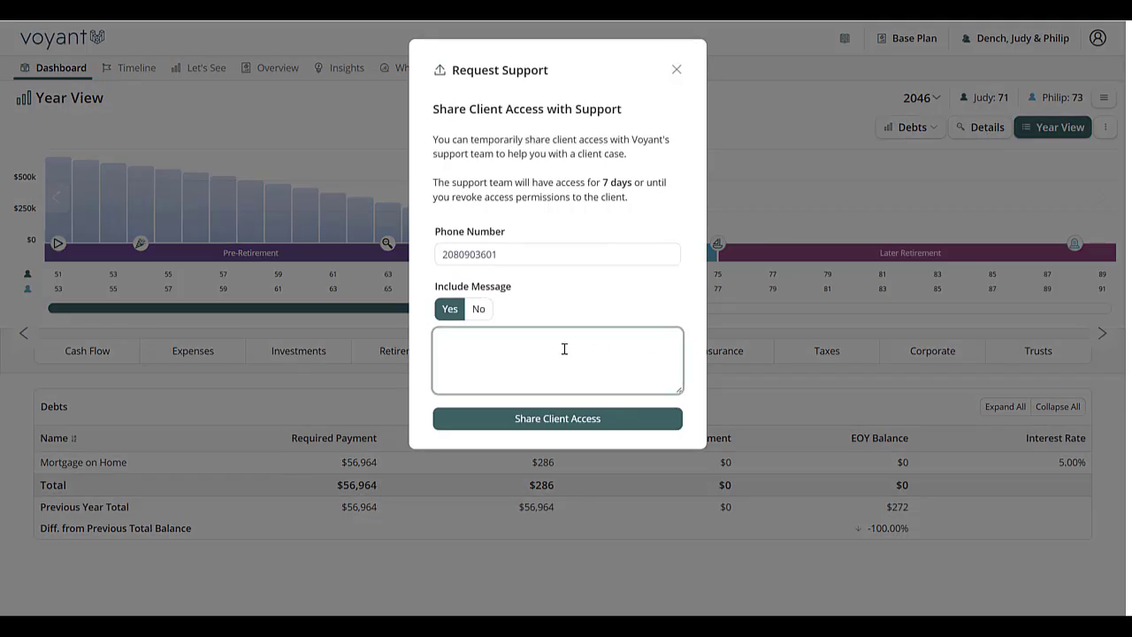